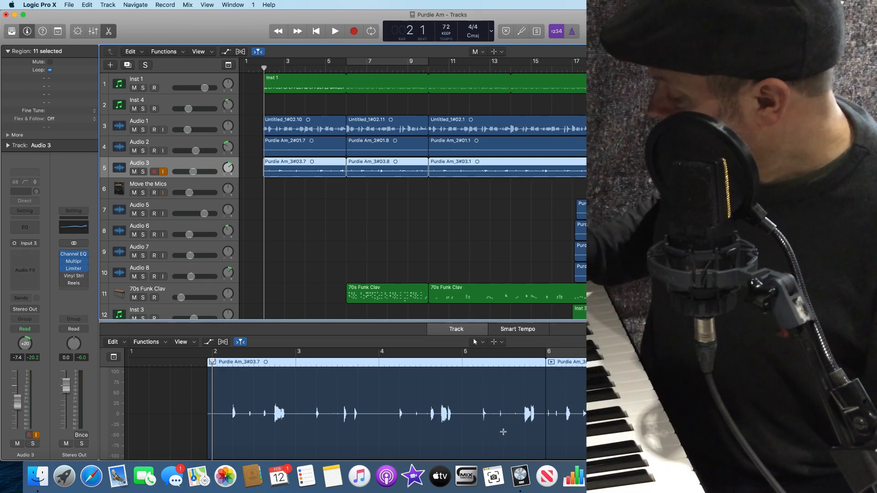
Play the arrangement from bar 2 twice to audition the Audio 3 track without any effect.
{"action": "key", "text": "Return"}
{"action": "key", "text": "period"}
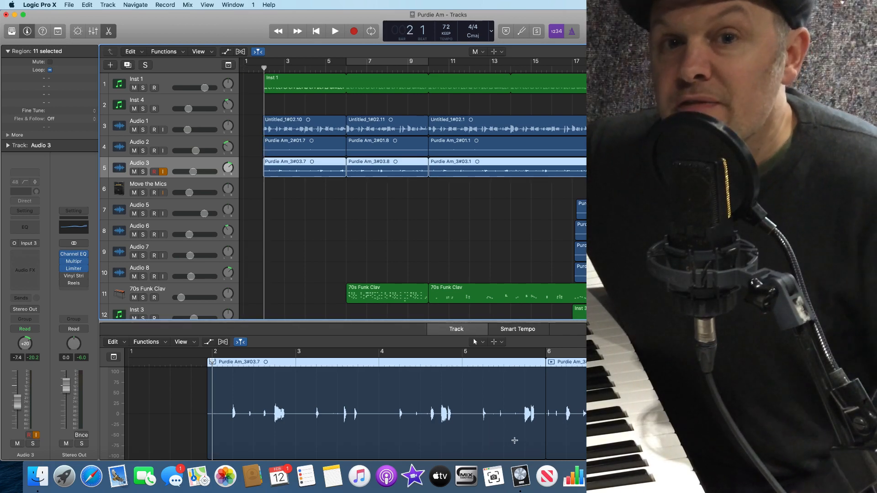
{"action": "key", "text": "space"}
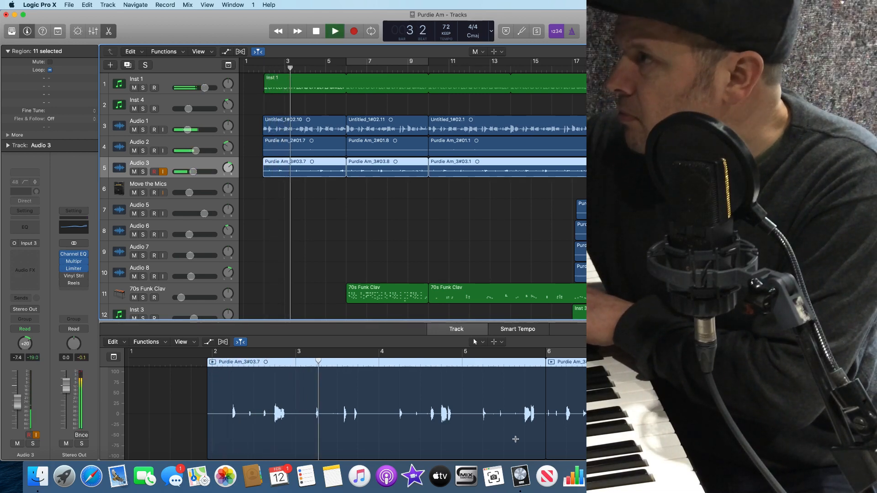
{"action": "key", "text": "space"}
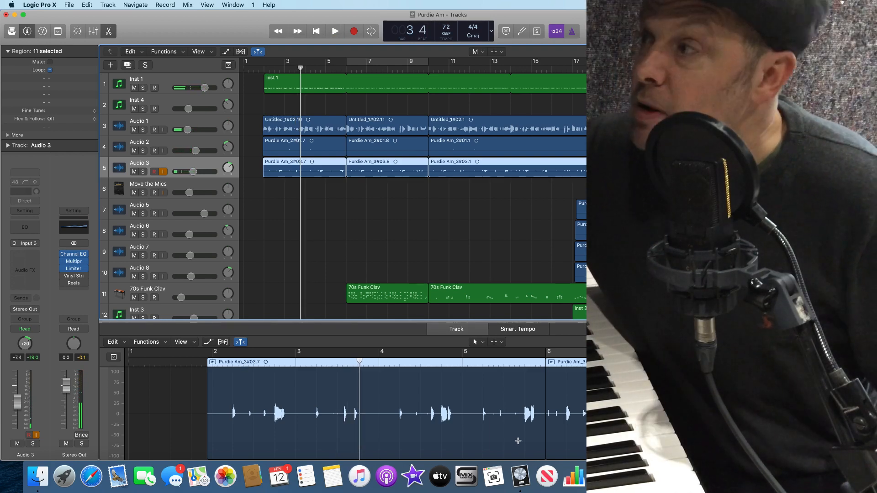
{"action": "key", "text": "comma"}
{"action": "key", "text": "comma"}
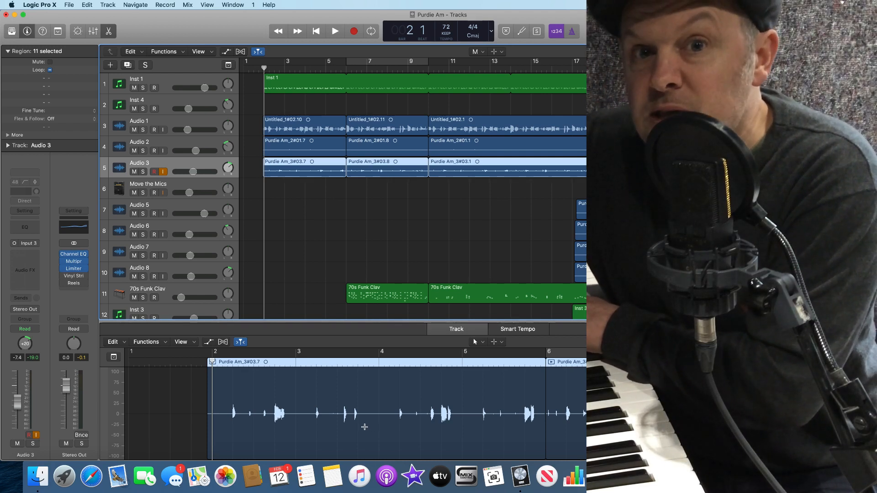
{"action": "key", "text": "space"}
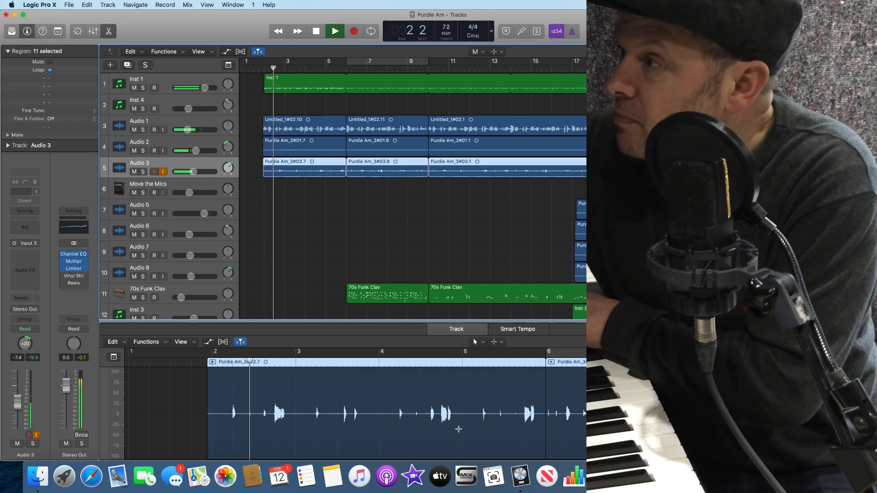
{"action": "key", "text": "space"}
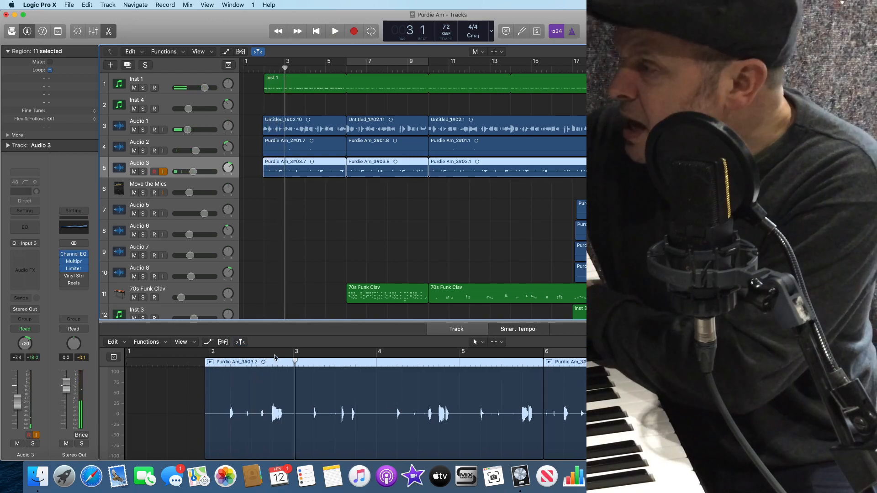
{"action": "key", "text": "."}
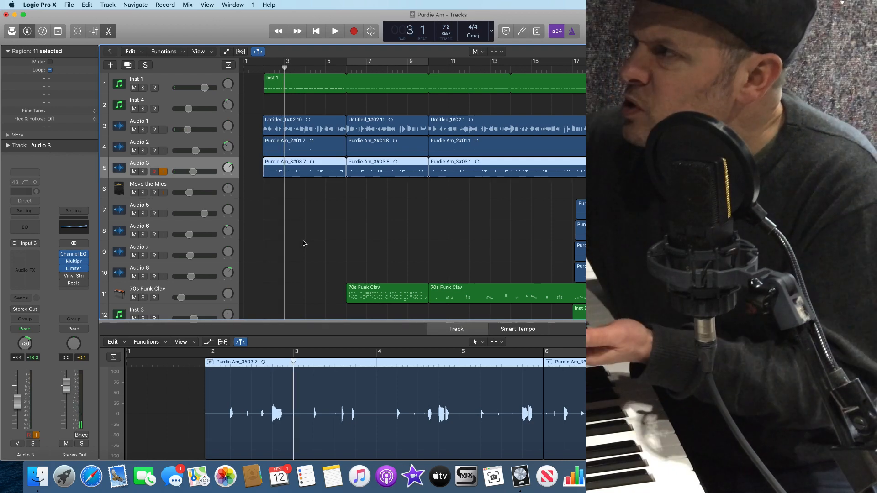
Insert a mono Echo delay plug-in on the Audio 3 track and set its note value to 1/8 triplet.
{"action": "left_click", "coordinate": [26, 257]}
{"action": "mouse_move", "coordinate": [41, 322]}
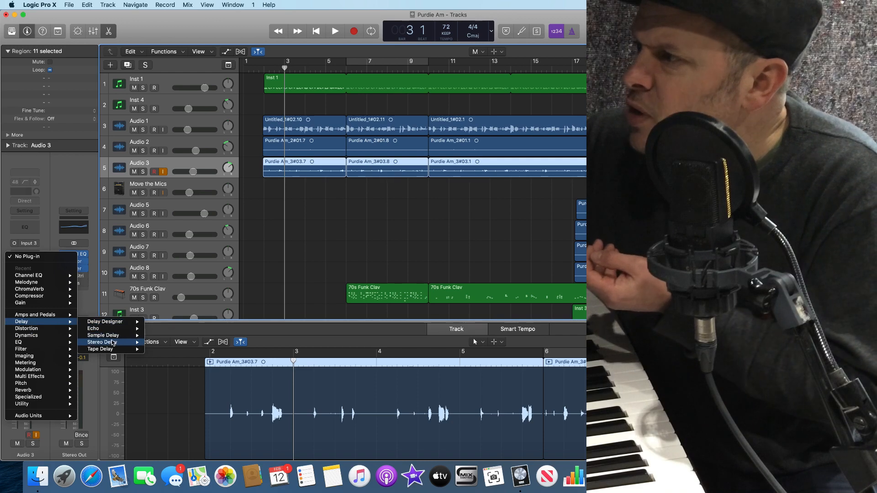
{"action": "mouse_move", "coordinate": [112, 343]}
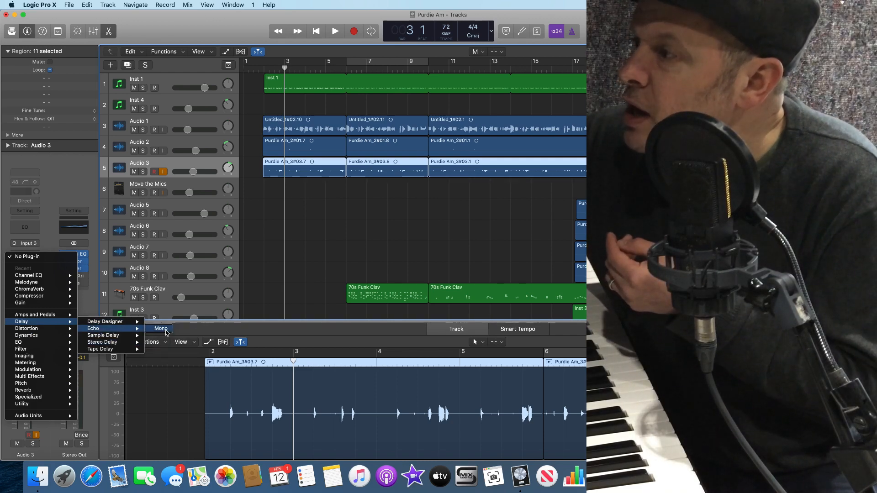
{"action": "left_click", "coordinate": [165, 330]}
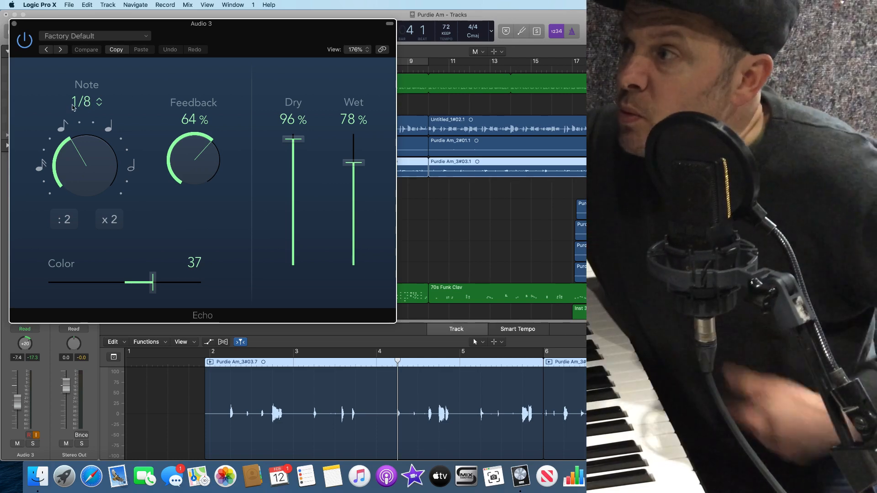
{"action": "left_click", "coordinate": [89, 104]}
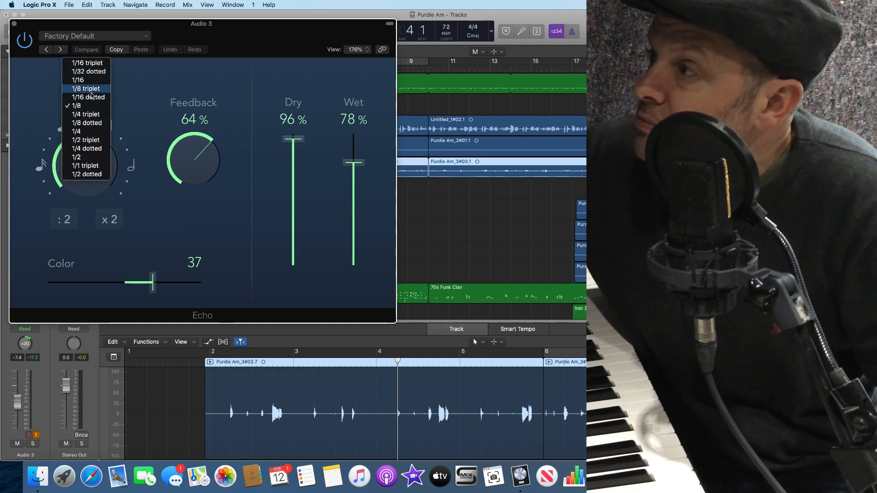
{"action": "left_click", "coordinate": [91, 89]}
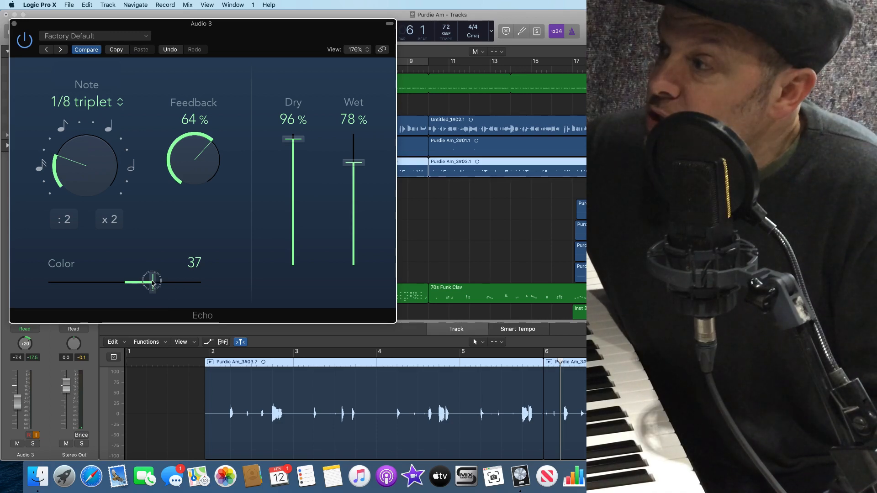
Try the Echo's Color at 93 and -87, settle on -21 with Audio 3 soloed, and unsolo the track.
{"action": "left_click_drag", "start_coordinate": [152, 282], "coordinate": [193, 281]}
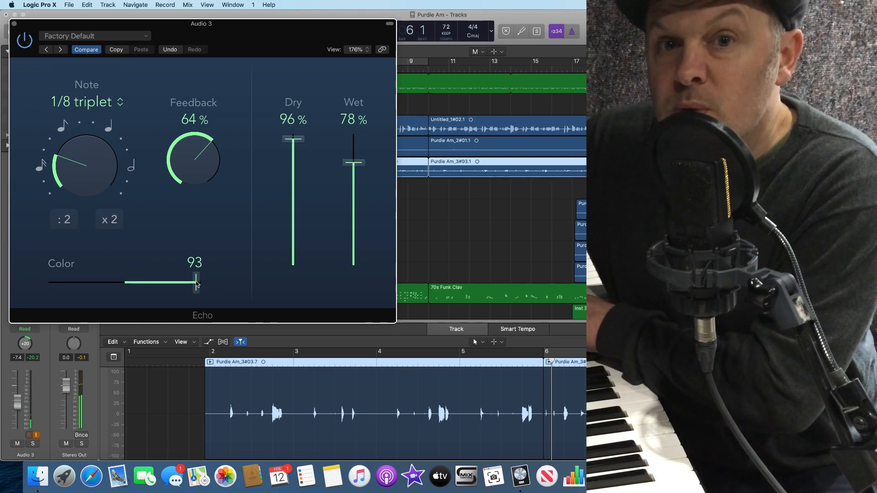
{"action": "left_click_drag", "start_coordinate": [196, 283], "coordinate": [59, 279]}
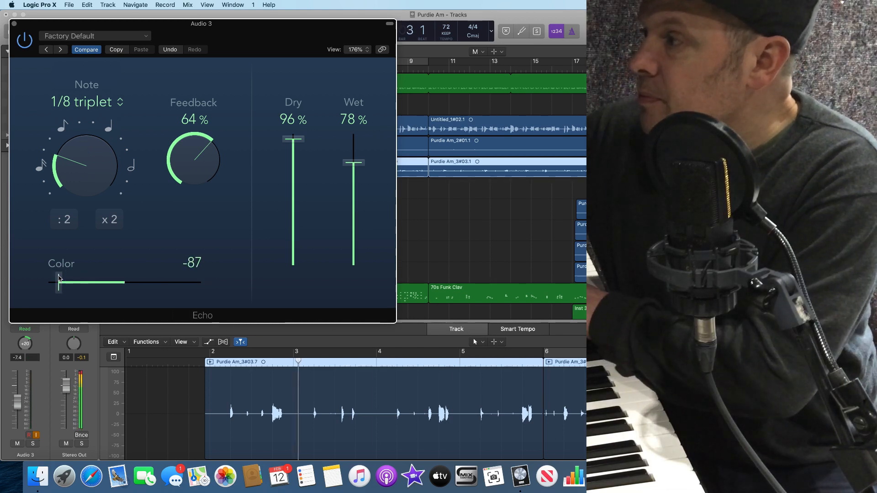
{"action": "left_click", "coordinate": [33, 444]}
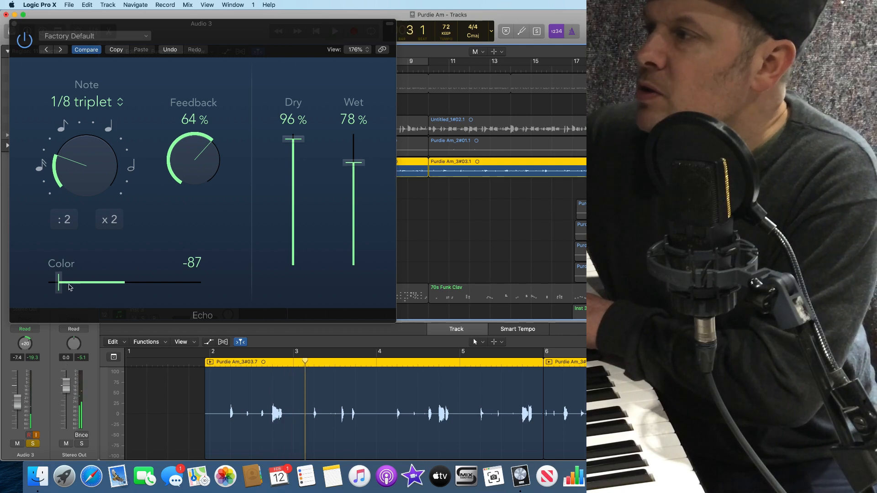
{"action": "left_click_drag", "start_coordinate": [60, 283], "coordinate": [112, 290]}
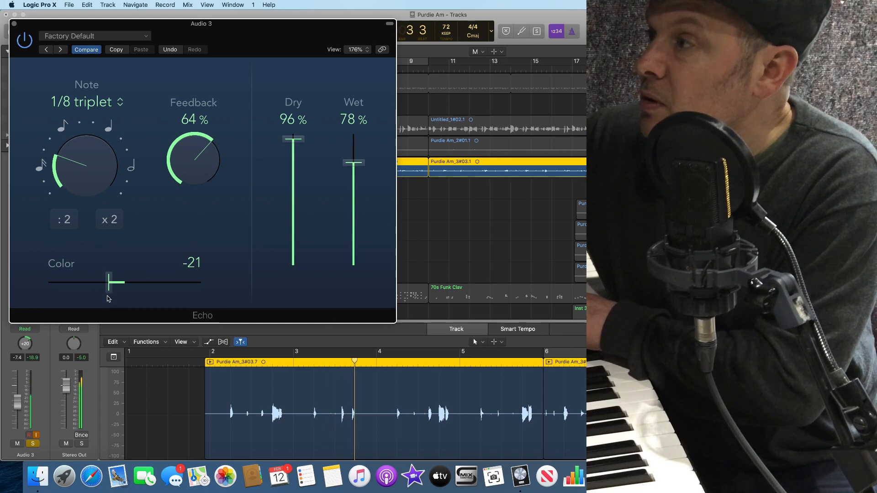
{"action": "left_click", "coordinate": [33, 443]}
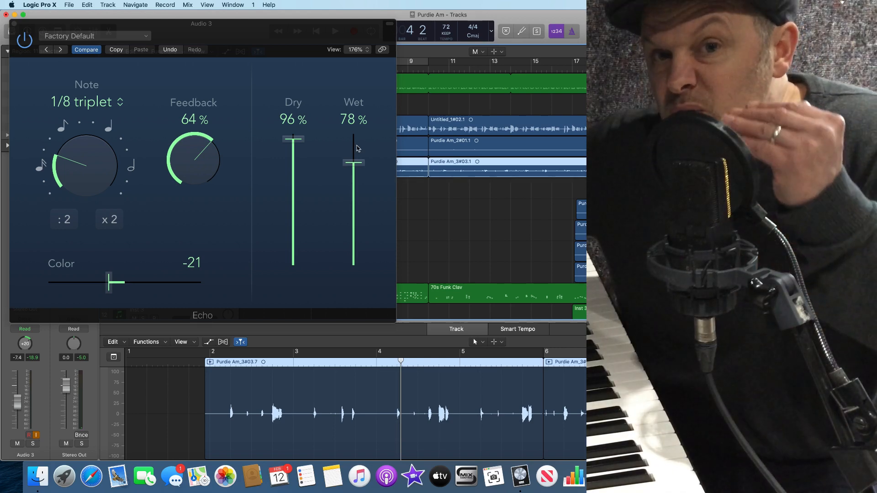
Return to bar 2 and play while lowering the Echo's Wet level to 57%, 46% and finally 22%.
{"action": "key", "text": "comma"}
{"action": "key", "text": "comma"}
{"action": "key", "text": "comma"}
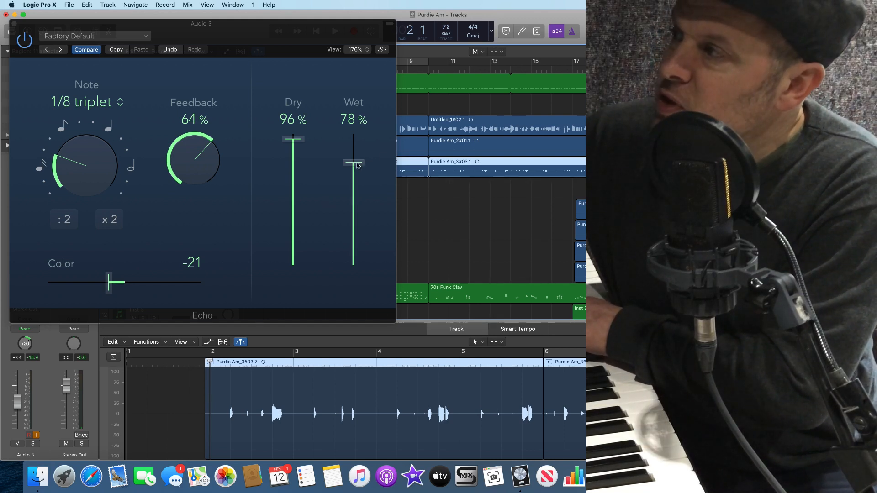
{"action": "left_click_drag", "start_coordinate": [359, 166], "coordinate": [355, 192]}
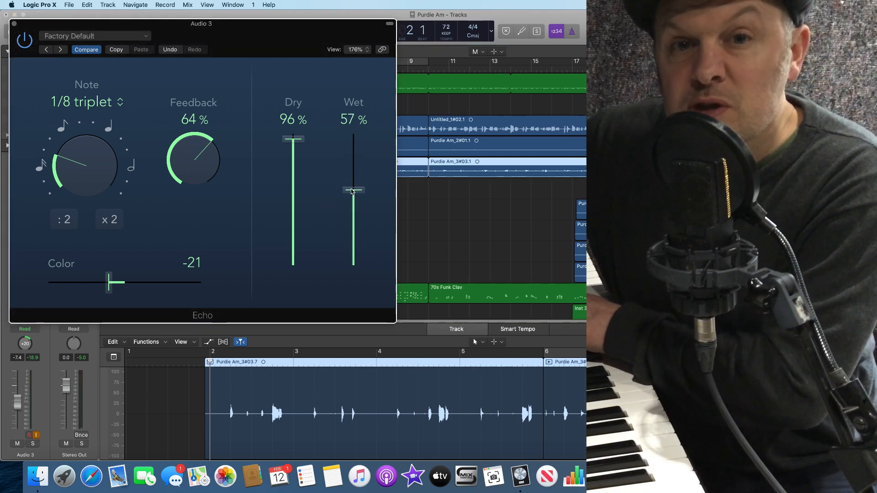
{"action": "key", "text": "space"}
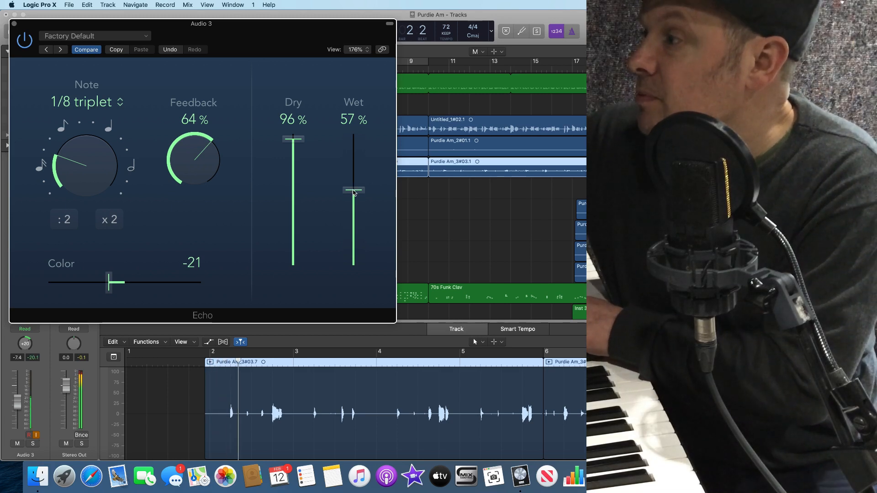
{"action": "left_click_drag", "start_coordinate": [356, 191], "coordinate": [354, 205]}
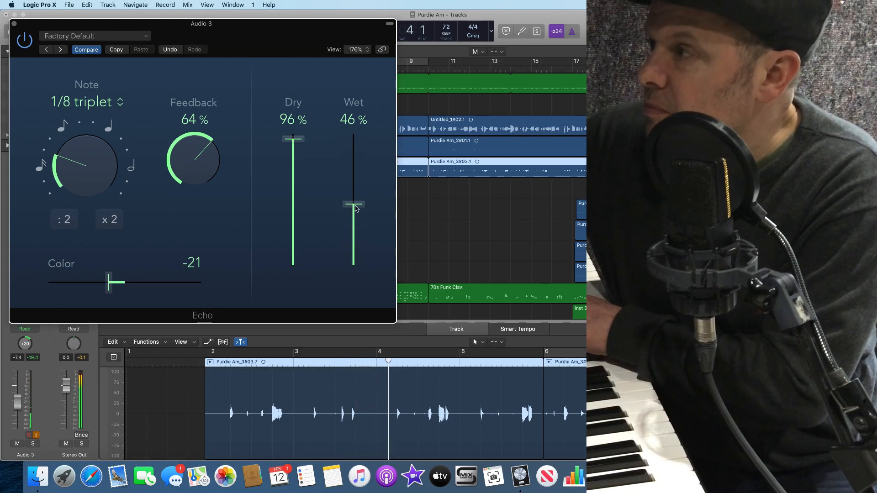
{"action": "left_click_drag", "start_coordinate": [356, 209], "coordinate": [354, 236]}
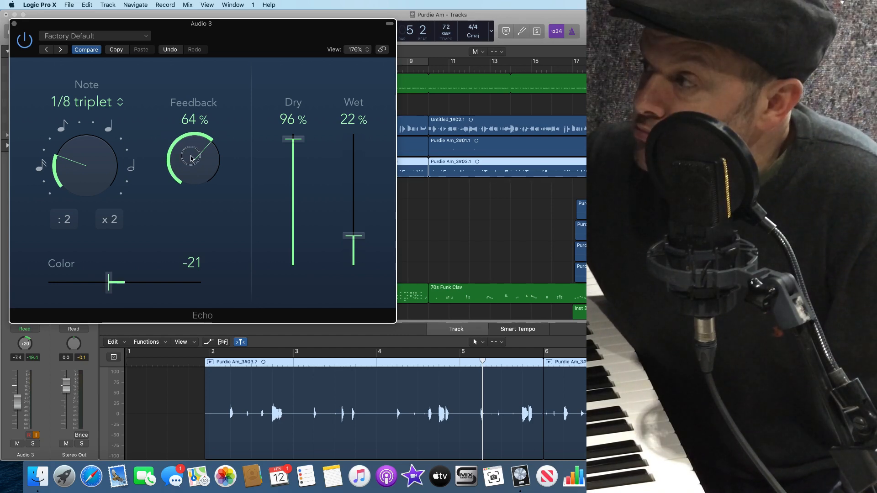
Raise the Echo's Wet level to 41% and try Feedback at 100%, 0% and 72%.
{"action": "left_click_drag", "start_coordinate": [191, 159], "coordinate": [195, 106]}
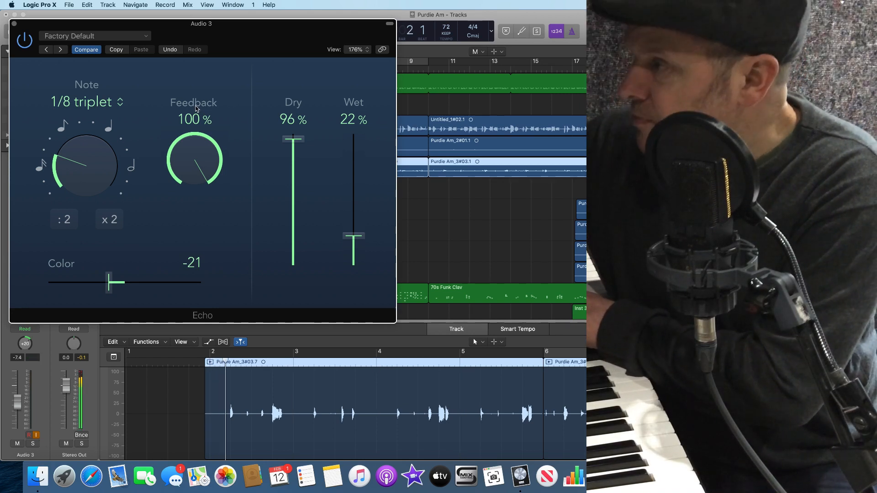
{"action": "left_click_drag", "start_coordinate": [354, 236], "coordinate": [356, 210]}
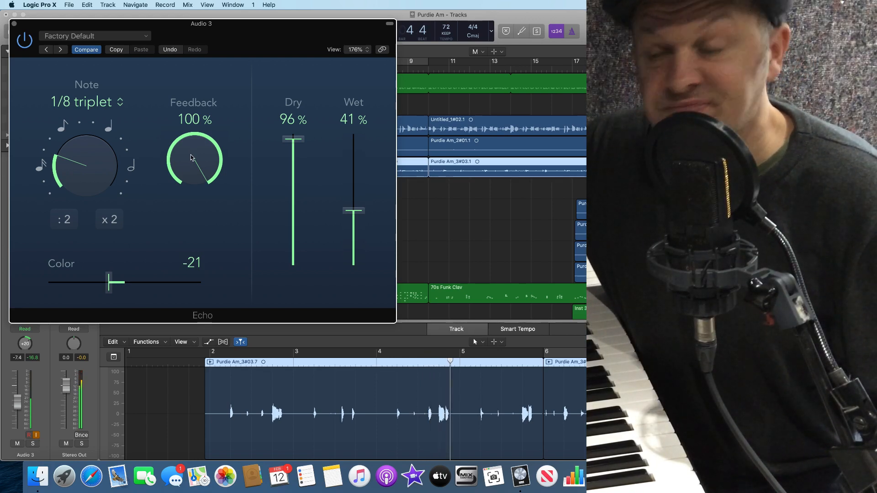
{"action": "left_click_drag", "start_coordinate": [191, 158], "coordinate": [186, 303]}
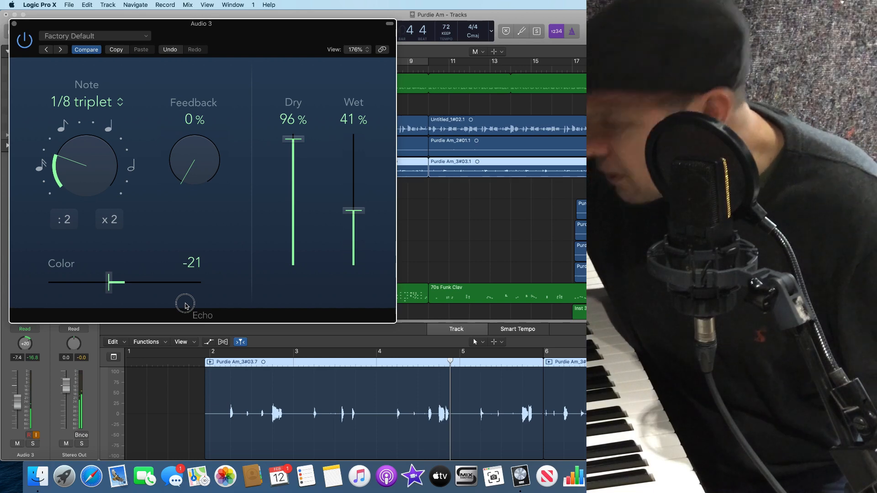
{"action": "left_click_drag", "start_coordinate": [191, 153], "coordinate": [190, 83]}
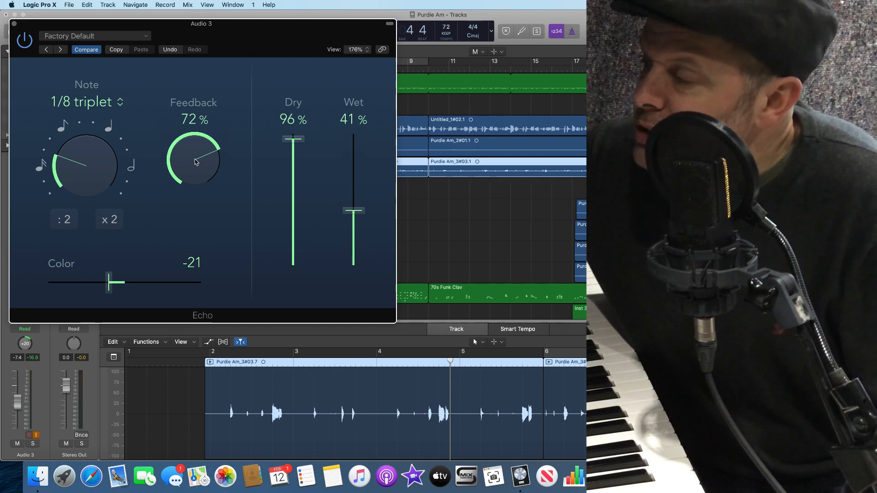
Lower the Echo's Feedback to 34% and finally 26%, with the Wet level raised to 54%.
{"action": "left_click_drag", "start_coordinate": [196, 163], "coordinate": [204, 205]}
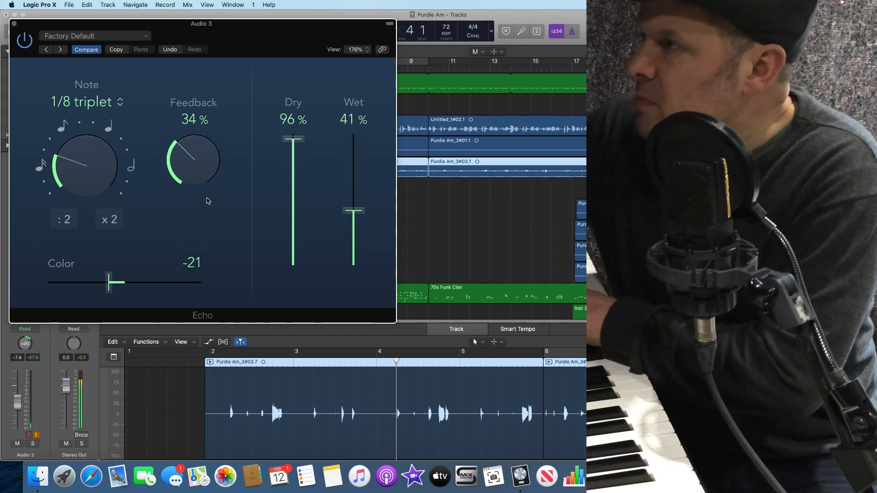
{"action": "left_click_drag", "start_coordinate": [361, 216], "coordinate": [360, 199]}
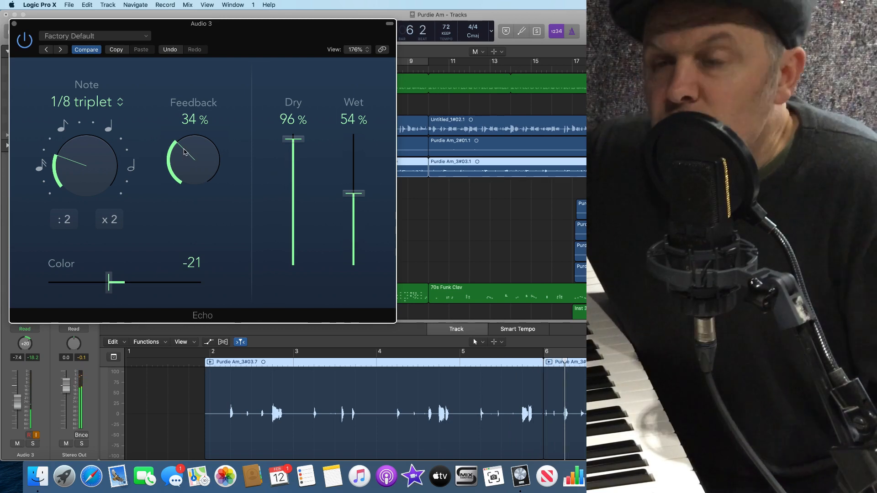
{"action": "left_click_drag", "start_coordinate": [181, 147], "coordinate": [181, 159]}
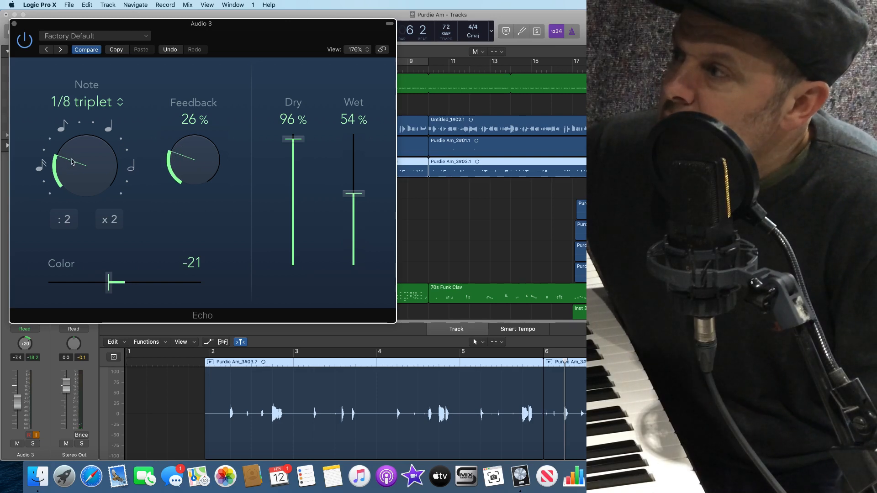
Change the Echo's note value to 1/16 dotted and close the plug-in window.
{"action": "mouse_move", "coordinate": [83, 158]}
{"action": "left_mouse_down"}
{"action": "mouse_move", "coordinate": [99, 107]}
{"action": "mouse_move", "coordinate": [100, 146]}
{"action": "mouse_move", "coordinate": [101, 74]}
{"action": "mouse_move", "coordinate": [95, 146]}
{"action": "left_mouse_up"}
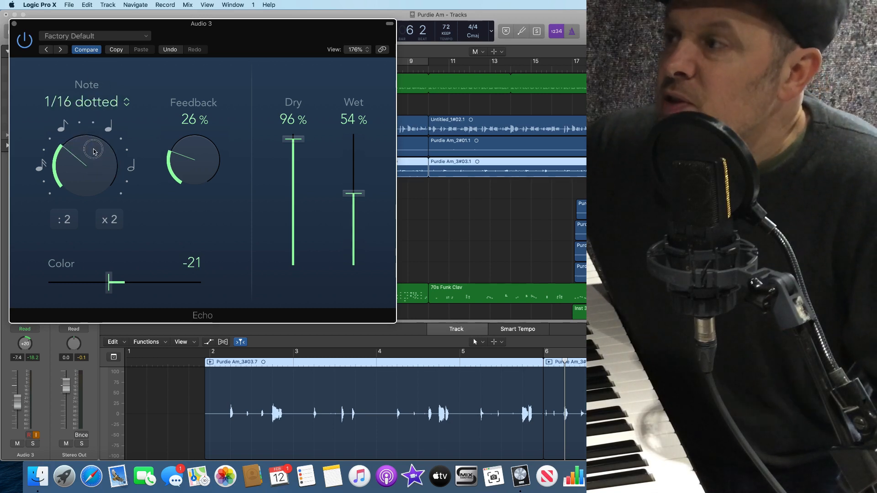
{"action": "left_click", "coordinate": [88, 103]}
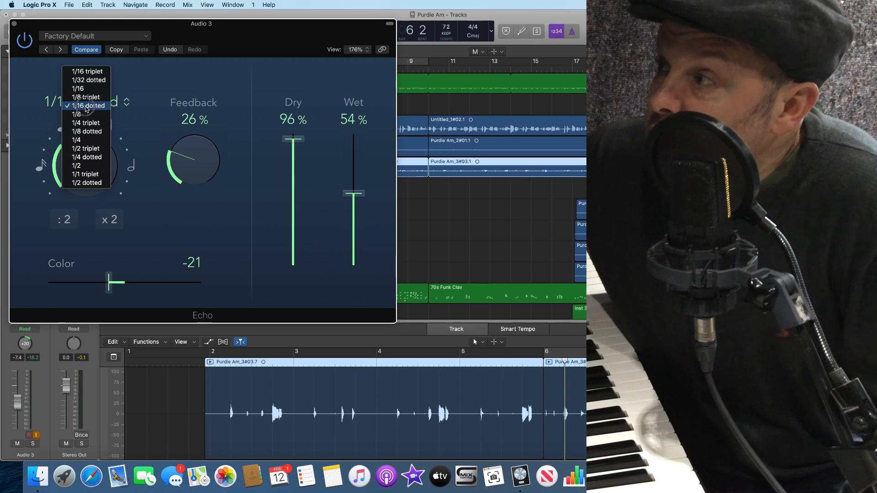
{"action": "left_click", "coordinate": [34, 102]}
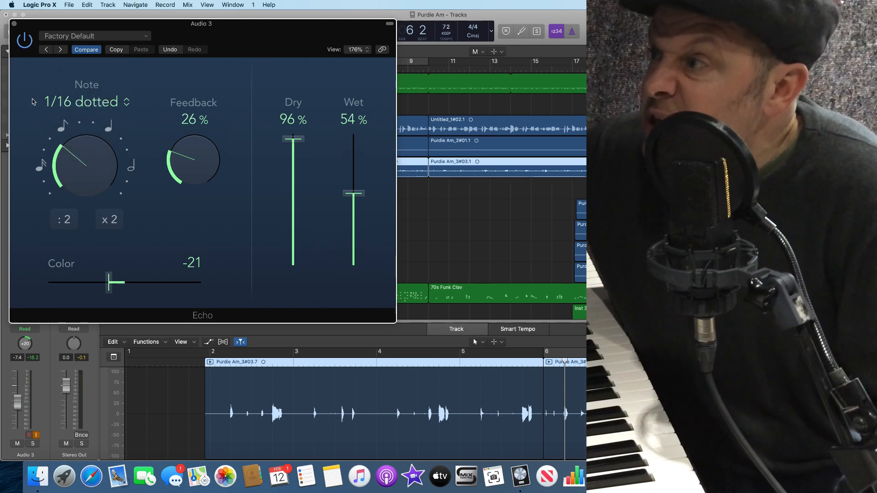
{"action": "left_click", "coordinate": [14, 24]}
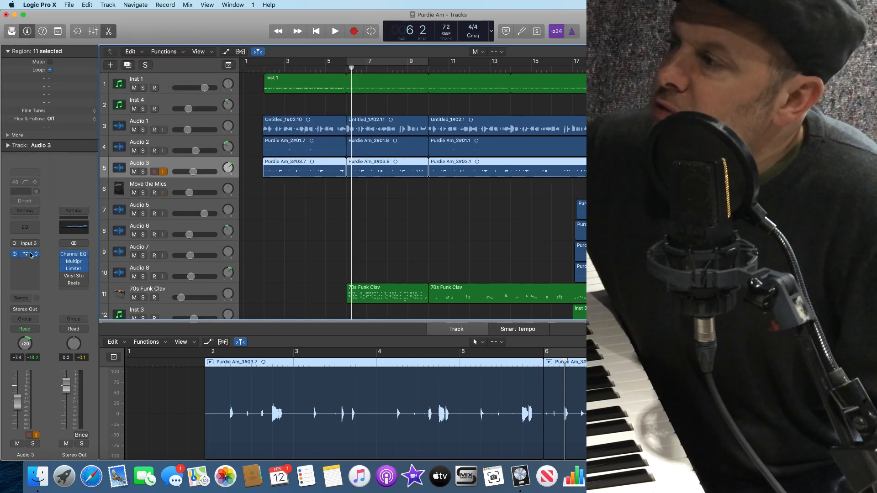
Replace the Echo plug-in on the Audio 3 channel with a Stereo Delay.
{"action": "left_click", "coordinate": [38, 255]}
{"action": "mouse_move", "coordinate": [69, 339]}
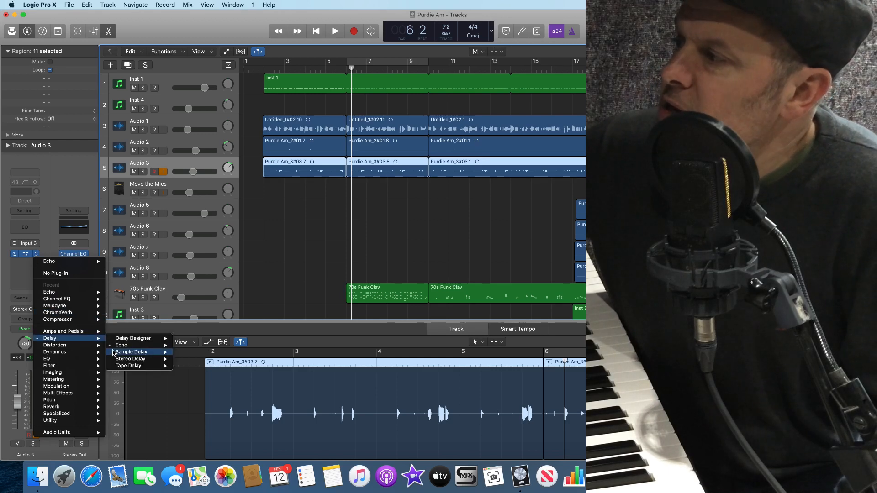
{"action": "mouse_move", "coordinate": [126, 359]}
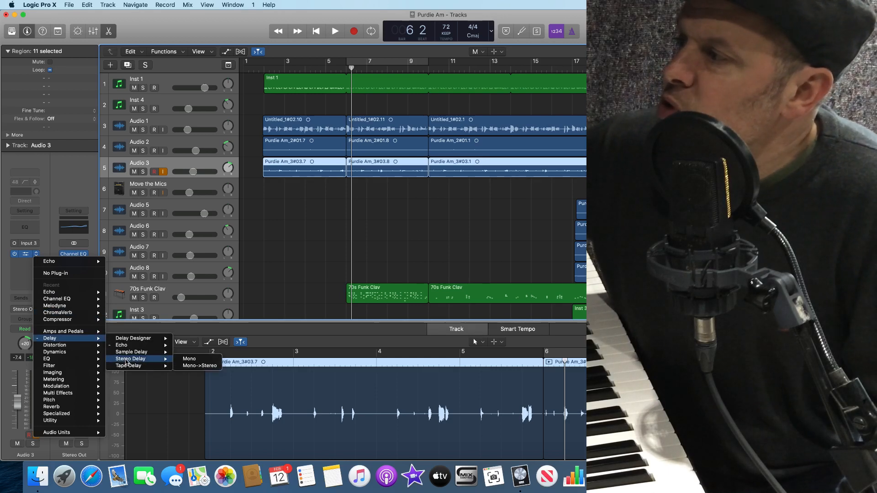
{"action": "left_click", "coordinate": [196, 360]}
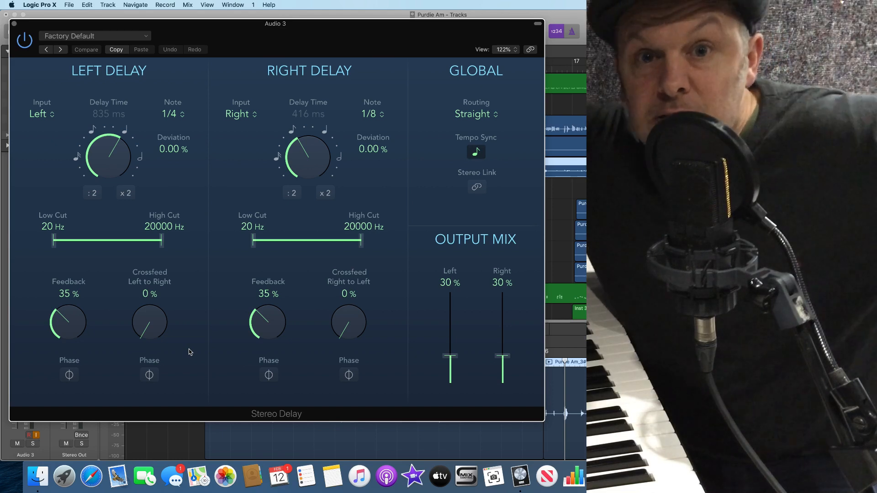
Solo Audio 3, start playback and raise the Stereo Delay's output mix to 69% left and 67% right.
{"action": "left_click", "coordinate": [33, 444]}
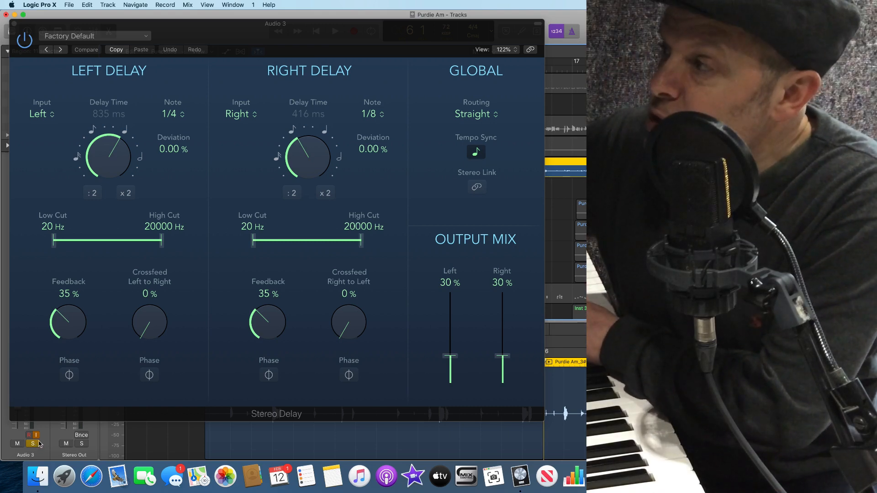
{"action": "key", "text": "space"}
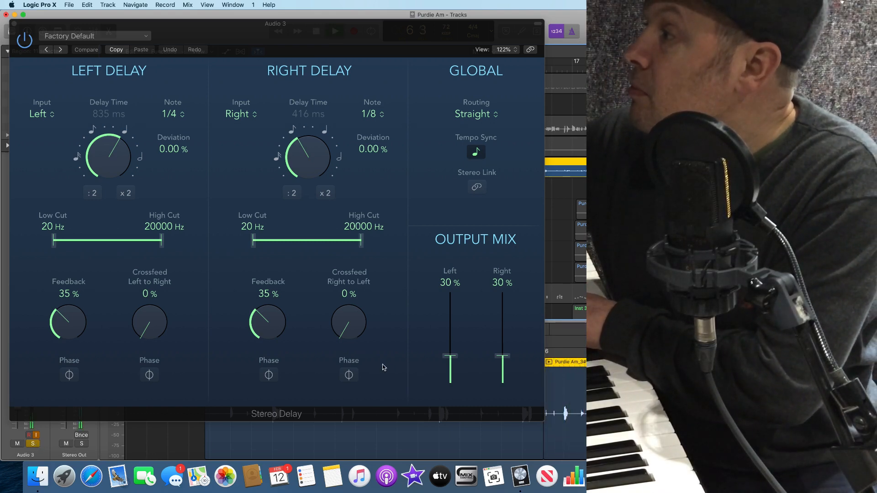
{"action": "left_click_drag", "start_coordinate": [452, 357], "coordinate": [450, 321]}
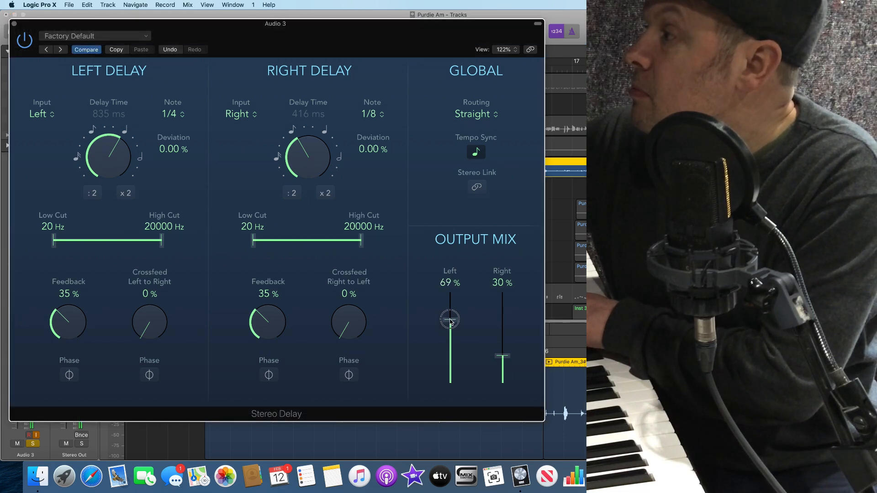
{"action": "left_click_drag", "start_coordinate": [495, 354], "coordinate": [499, 335]}
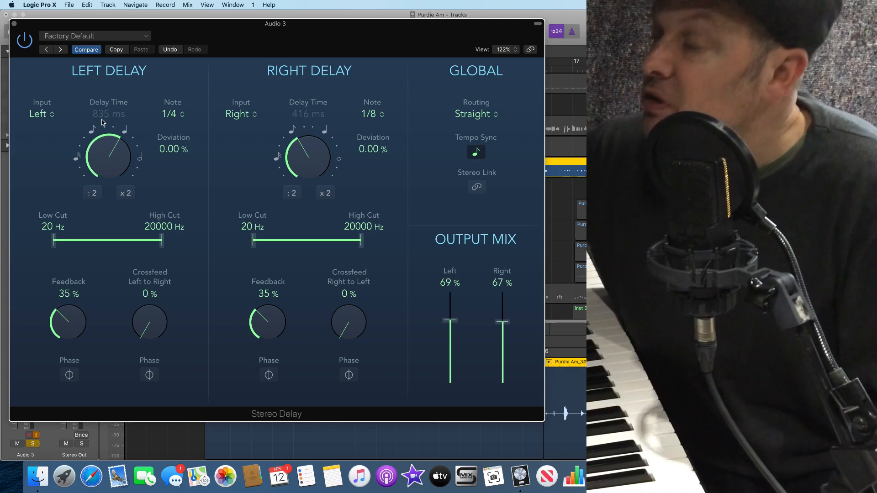
Switch Tempo Sync off and back on, and set the left delay's note value to 1/8, keeping the right at 1/8.
{"action": "left_click", "coordinate": [476, 153]}
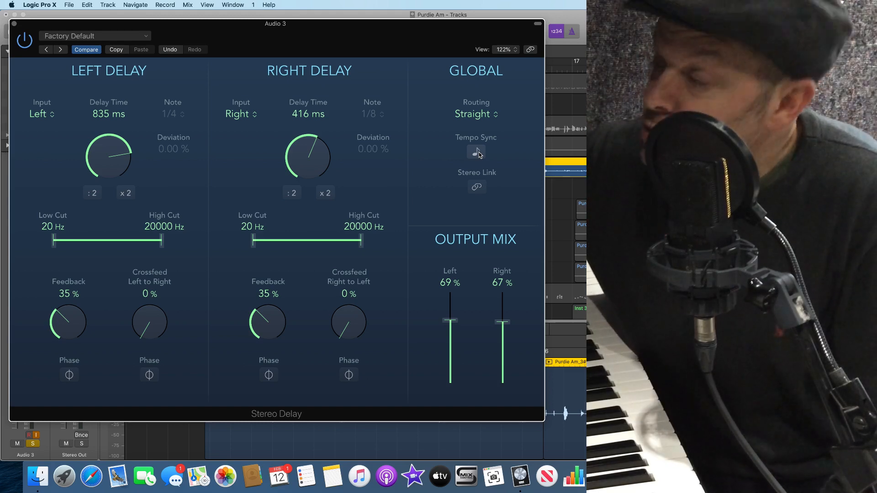
{"action": "left_click", "coordinate": [478, 152]}
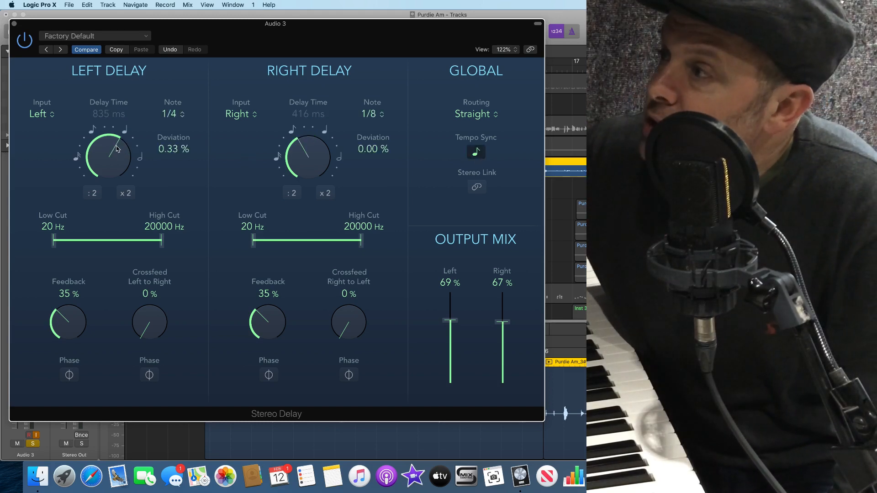
{"action": "left_click", "coordinate": [175, 114]}
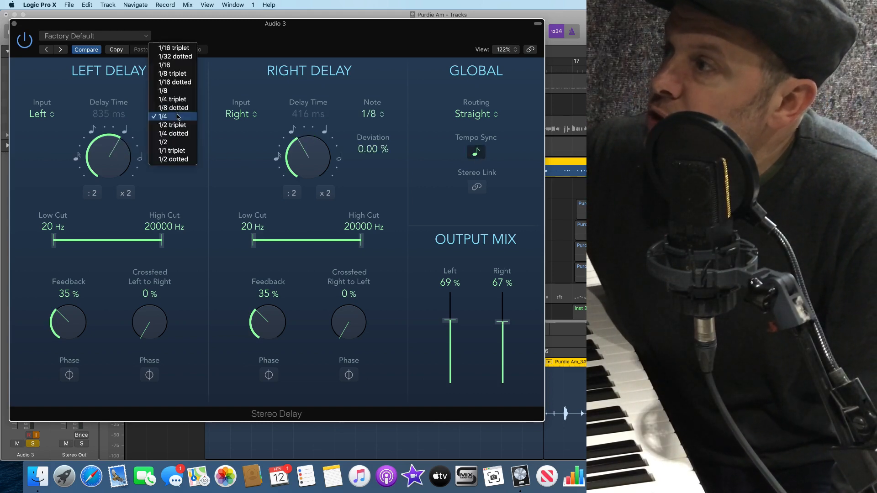
{"action": "left_click", "coordinate": [176, 93]}
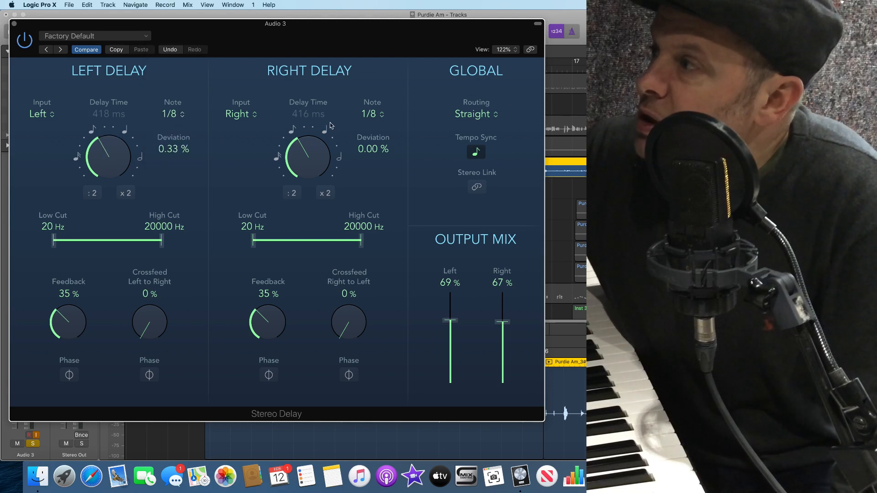
{"action": "left_click", "coordinate": [372, 115]}
{"action": "left_click", "coordinate": [372, 118]}
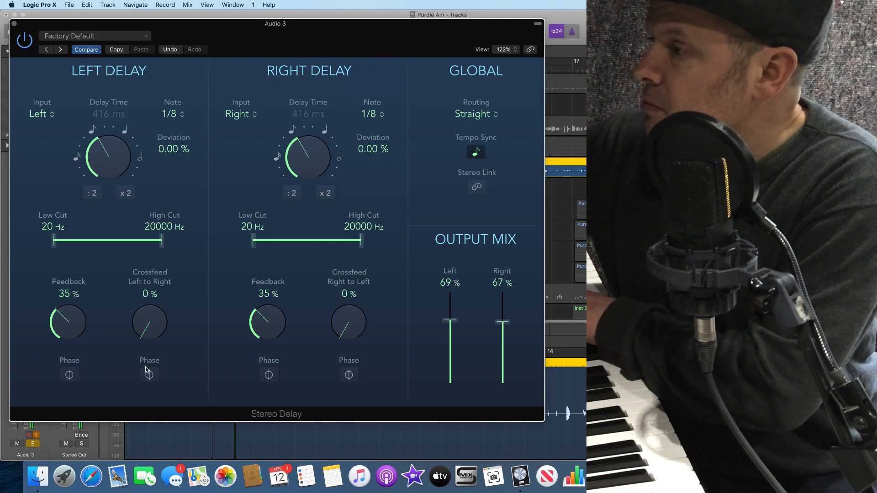
Try Feedback at 68% left and 65% right, settle on 38% and 39%, and close the plug-in window and unsolo Audio 3.
{"action": "left_click_drag", "start_coordinate": [177, 25], "coordinate": [165, 6]}
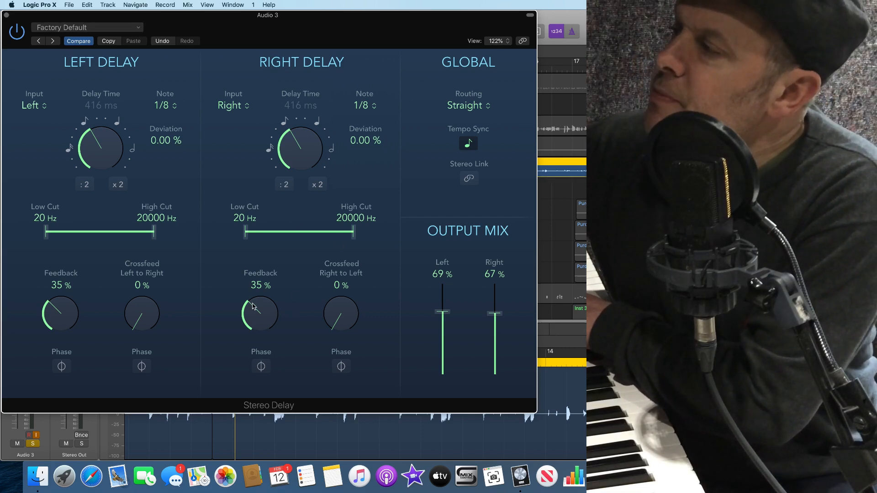
{"action": "left_click_drag", "start_coordinate": [259, 307], "coordinate": [257, 270]}
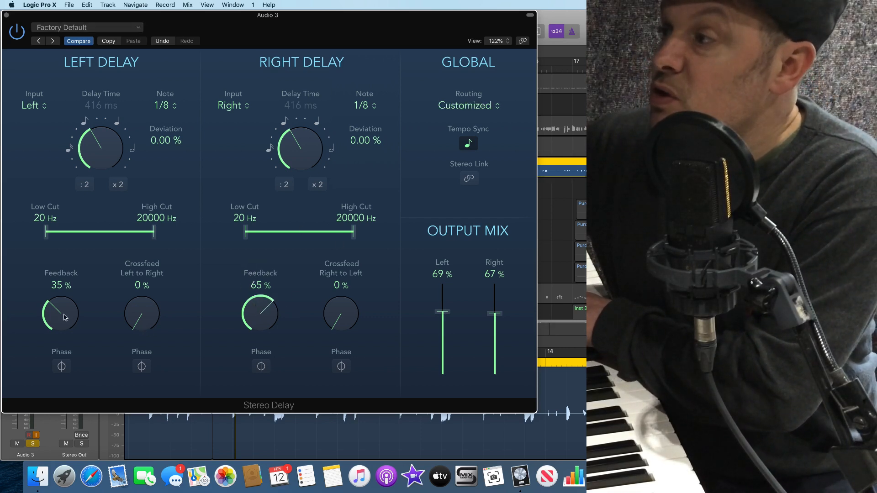
{"action": "left_click_drag", "start_coordinate": [65, 317], "coordinate": [66, 277]}
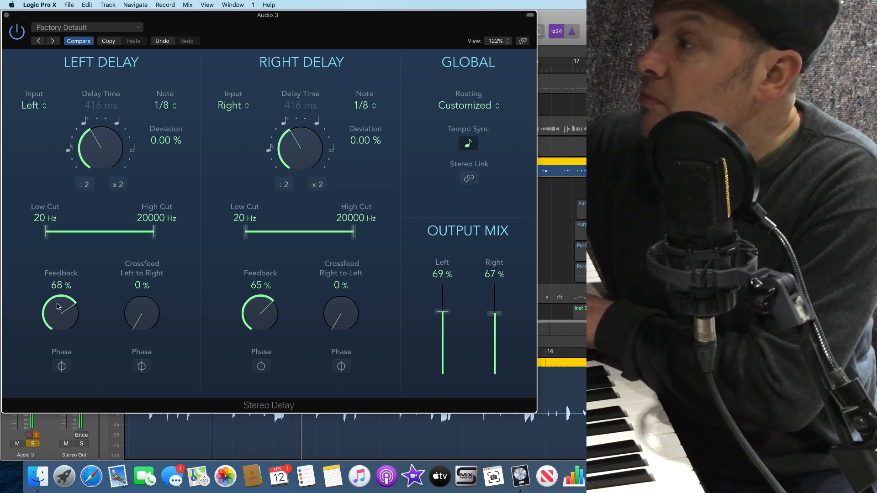
{"action": "left_click_drag", "start_coordinate": [58, 303], "coordinate": [55, 340]}
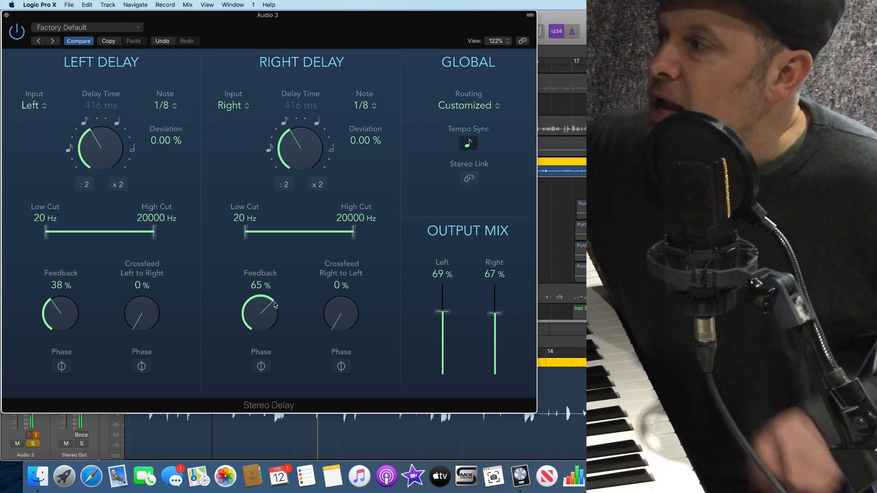
{"action": "left_click_drag", "start_coordinate": [257, 301], "coordinate": [252, 334]}
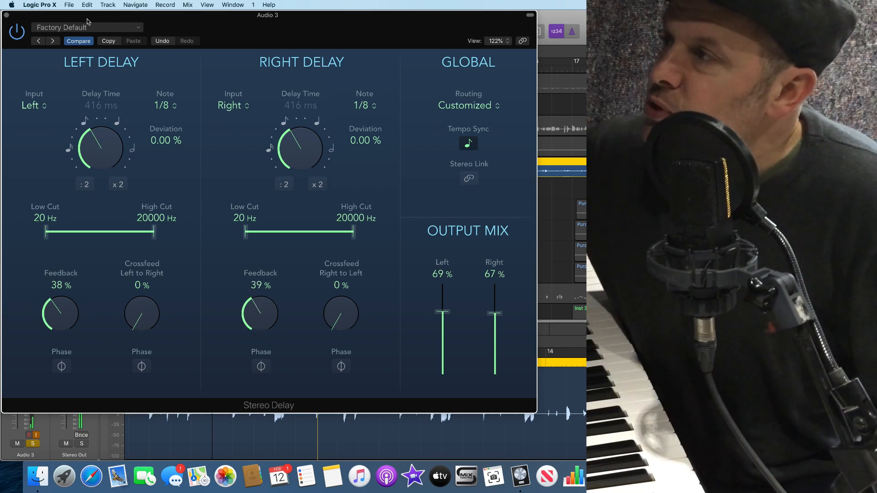
{"action": "left_click", "coordinate": [6, 15]}
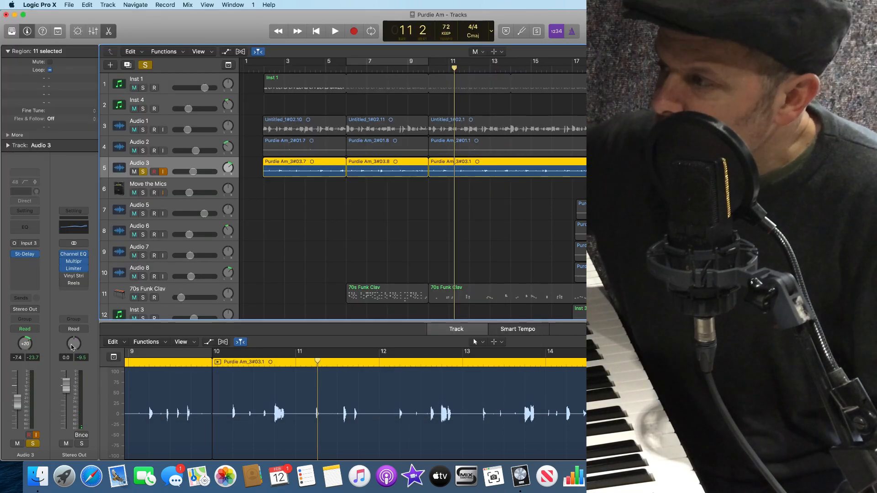
{"action": "left_click", "coordinate": [33, 444]}
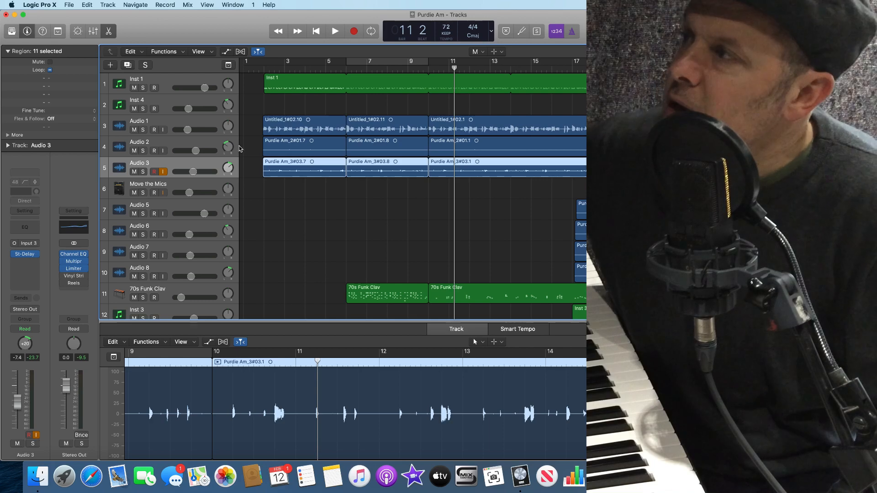
Insert a stereo Stereo Delay in an empty audio effect slot on the Inst 1 track and solo the track.
{"action": "left_click", "coordinate": [168, 81]}
{"action": "left_click", "coordinate": [27, 255]}
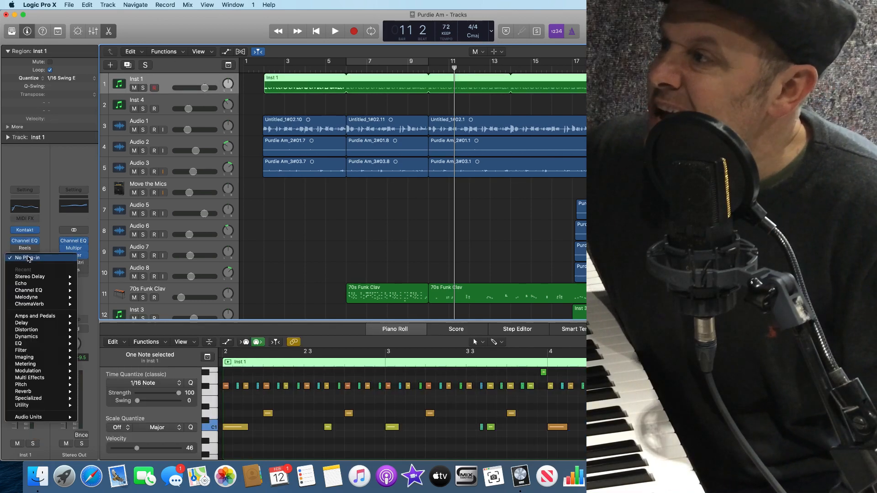
{"action": "mouse_move", "coordinate": [45, 280]}
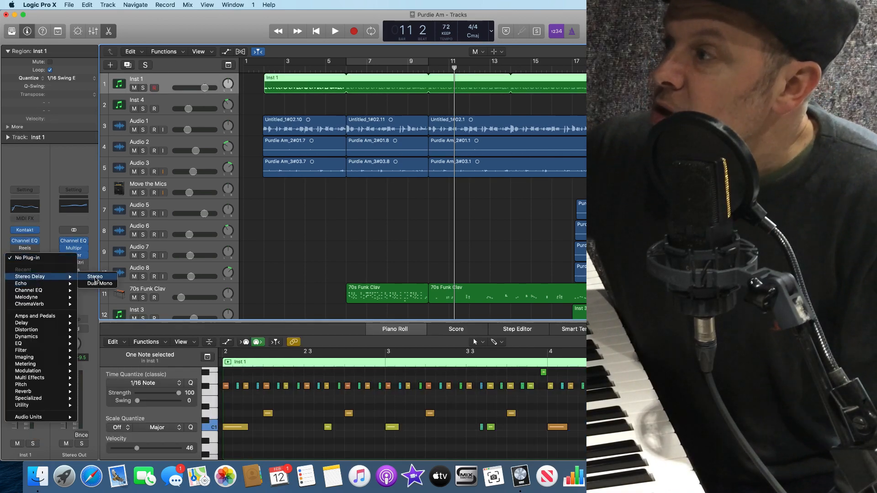
{"action": "left_click", "coordinate": [96, 278]}
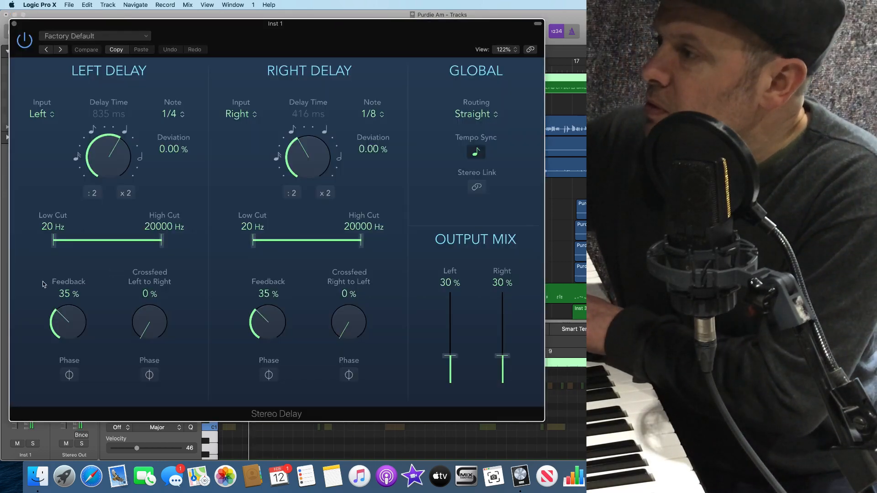
{"action": "left_click", "coordinate": [33, 444]}
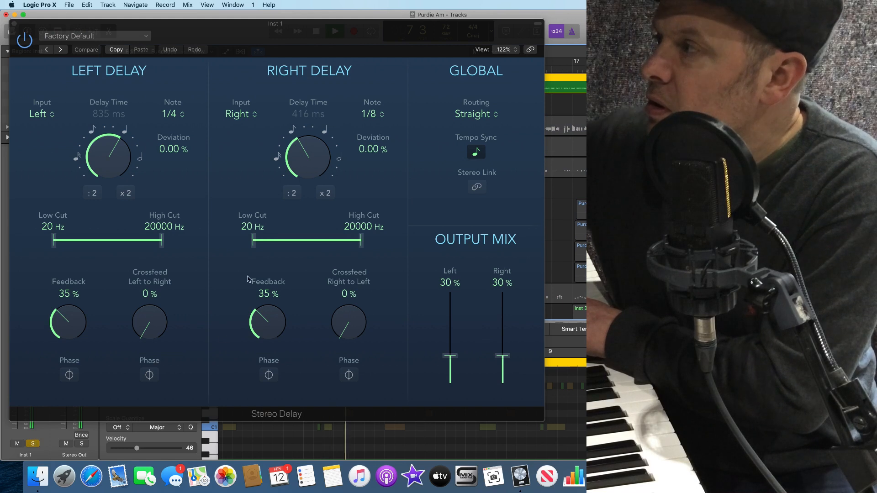
Set the right delay's note value to 1/8 triplet and lower Feedback to 3% left and 1% right.
{"action": "left_click", "coordinate": [384, 113]}
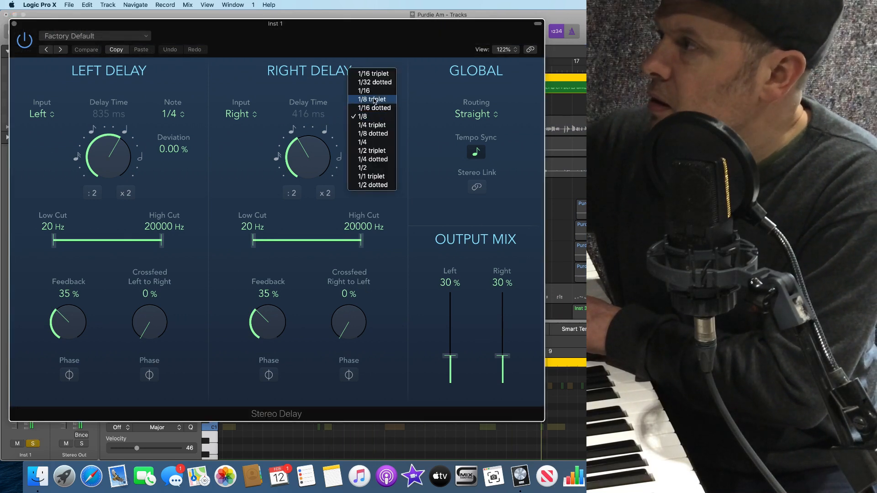
{"action": "left_click", "coordinate": [373, 100]}
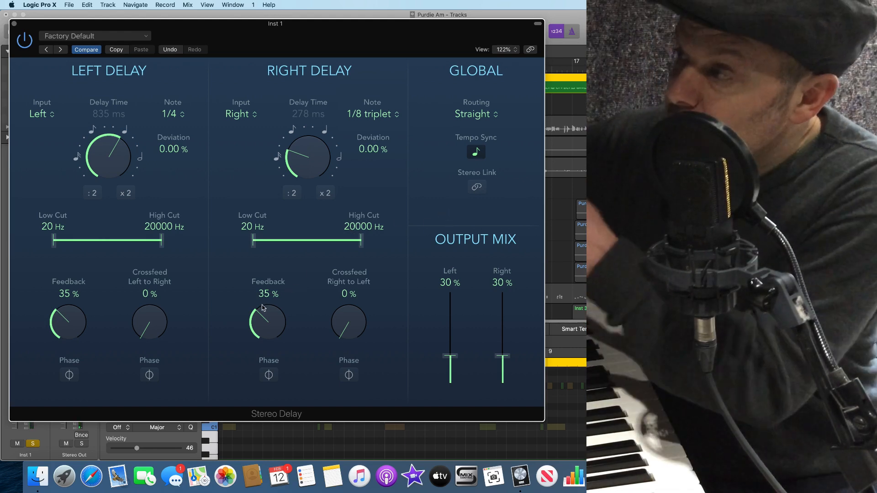
{"action": "left_click_drag", "start_coordinate": [263, 313], "coordinate": [260, 332]}
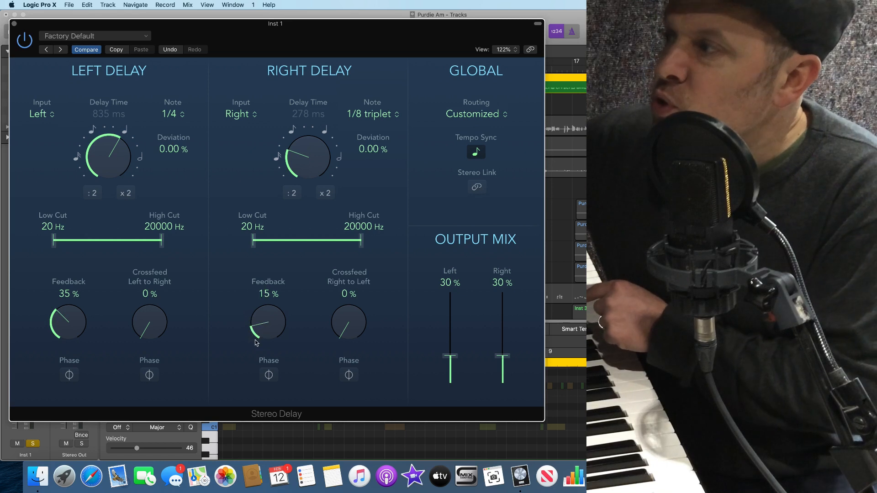
{"action": "left_click_drag", "start_coordinate": [56, 337], "coordinate": [57, 348]}
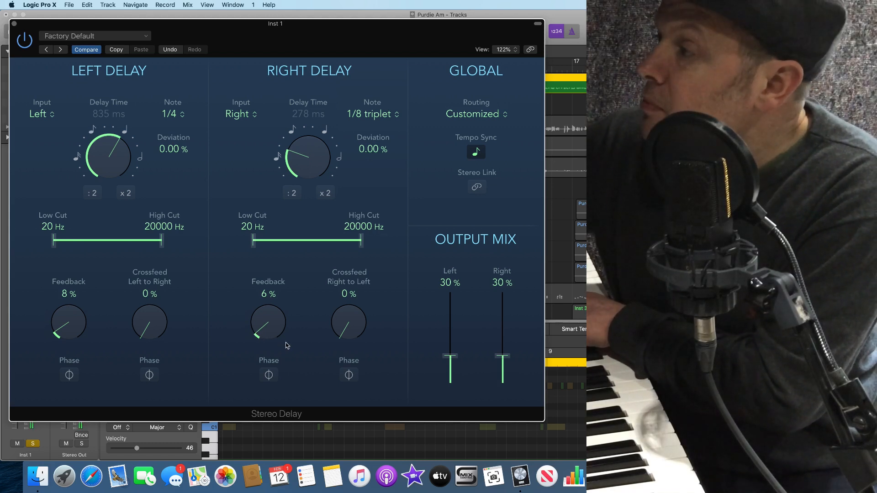
{"action": "left_click_drag", "start_coordinate": [263, 330], "coordinate": [257, 336]}
{"action": "left_click_drag", "start_coordinate": [59, 328], "coordinate": [59, 338]}
Raise the output mix to 56% left and 45% right, and try the left note value at 1/8 dotted before choosing 1/8 triplet.
{"action": "left_click_drag", "start_coordinate": [450, 356], "coordinate": [450, 331]}
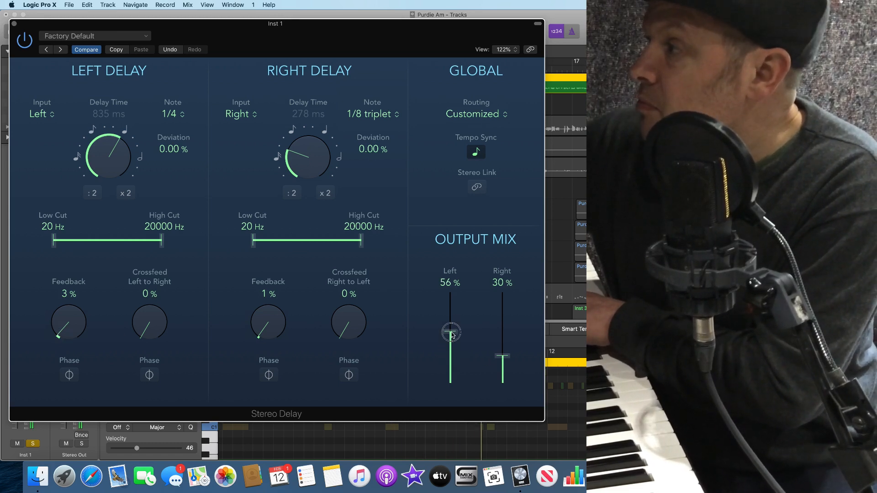
{"action": "left_click_drag", "start_coordinate": [503, 357], "coordinate": [503, 341]}
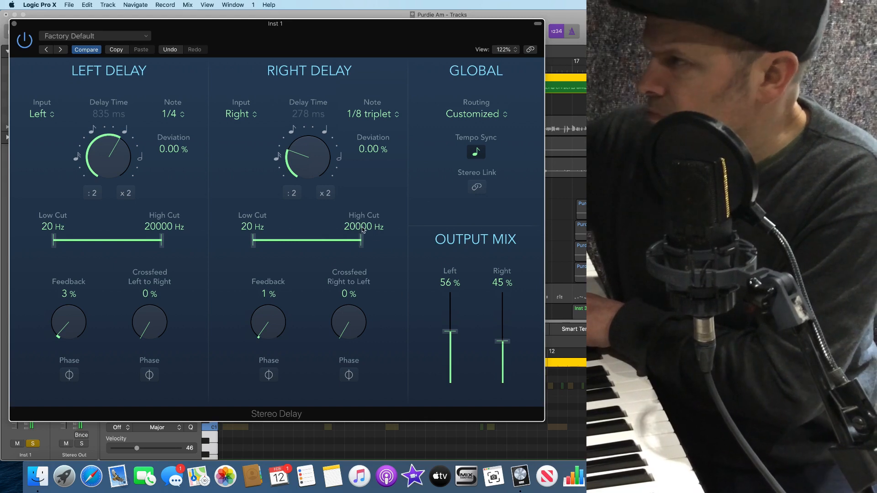
{"action": "left_click", "coordinate": [171, 114]}
{"action": "left_click", "coordinate": [174, 108]}
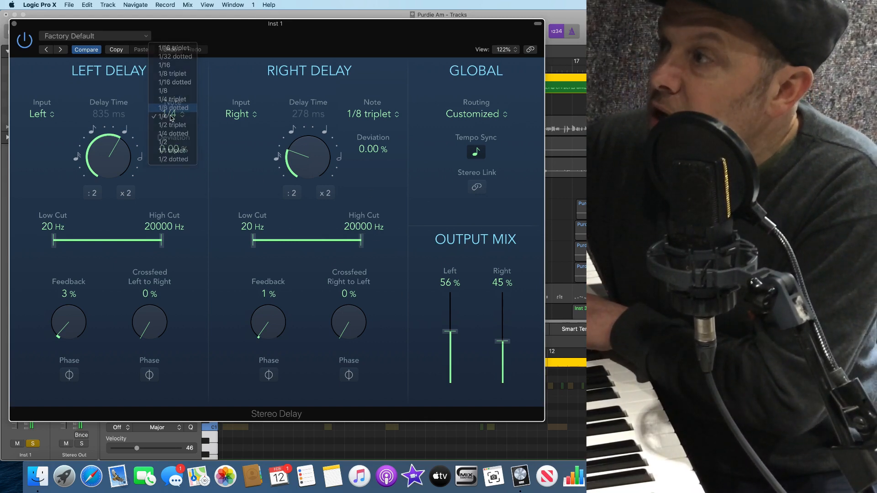
{"action": "left_click", "coordinate": [170, 116]}
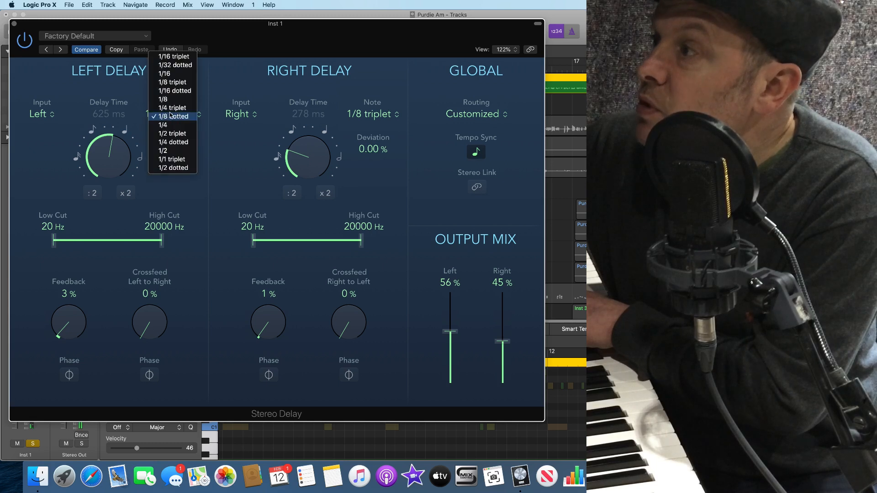
{"action": "left_click", "coordinate": [167, 82]}
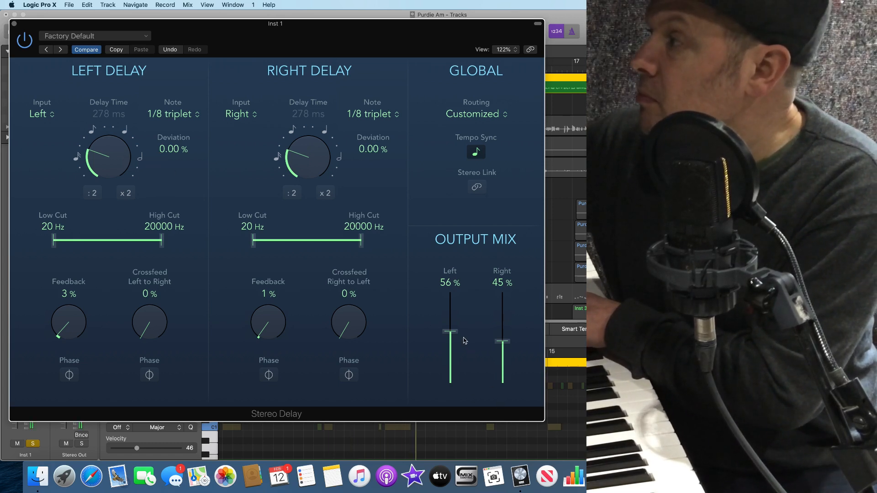
Unsolo Inst 1 and lower the Stereo Delay's output mix to 21% left and 20% right.
{"action": "left_click_drag", "start_coordinate": [455, 334], "coordinate": [455, 341]}
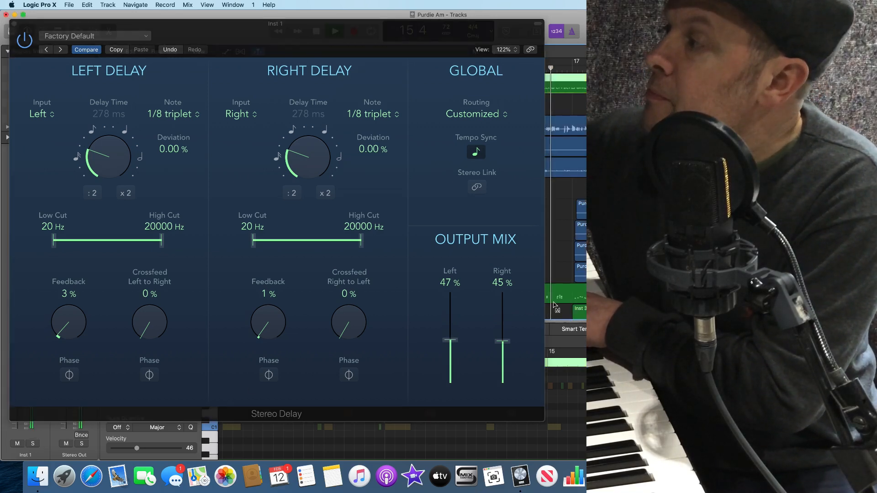
{"action": "left_click_drag", "start_coordinate": [450, 340], "coordinate": [450, 364]}
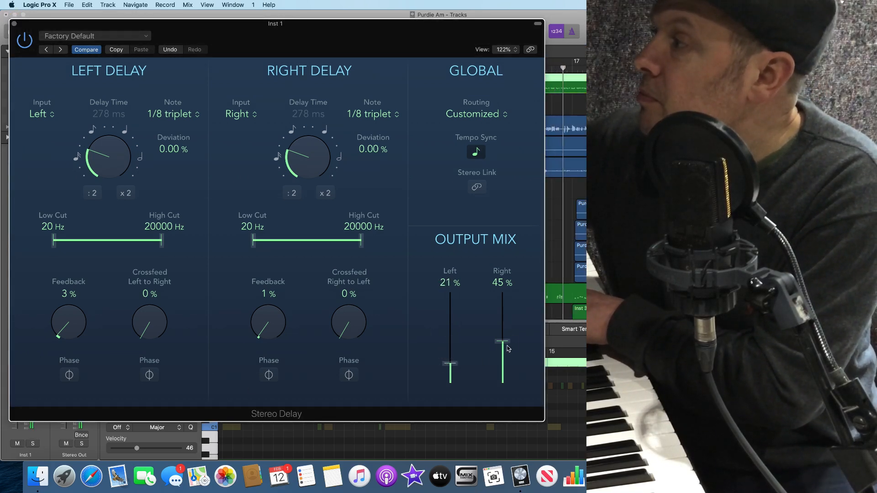
{"action": "left_click_drag", "start_coordinate": [502, 341], "coordinate": [502, 371]}
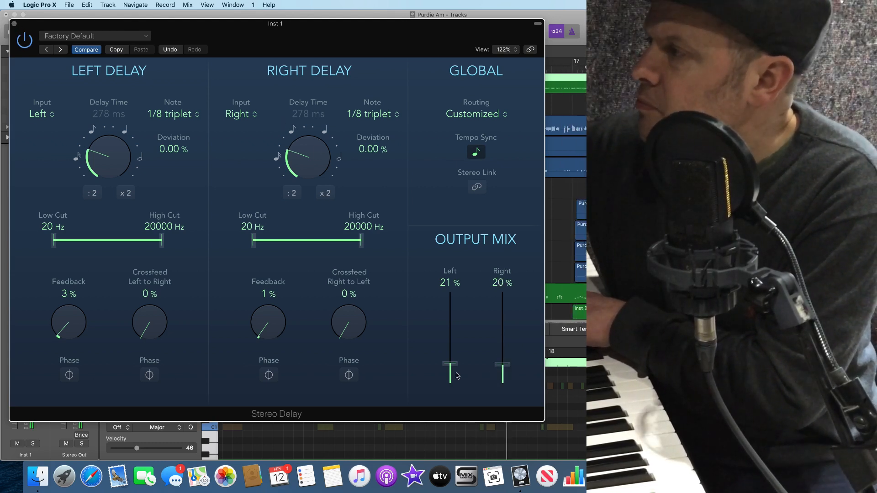
Set the Inst 1 Stereo Delay's output mix to 21% left and 15% right, and close the plug-in window.
{"action": "left_click_drag", "start_coordinate": [449, 365], "coordinate": [500, 373]}
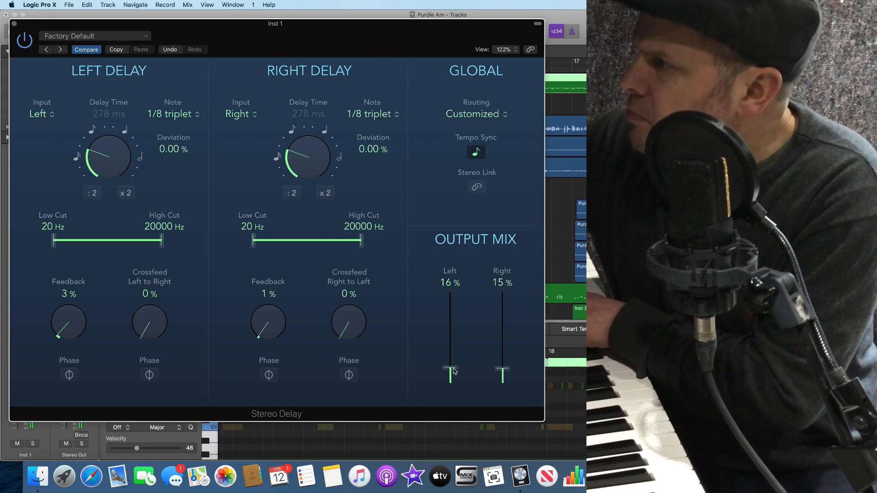
{"action": "left_click_drag", "start_coordinate": [455, 372], "coordinate": [452, 364]}
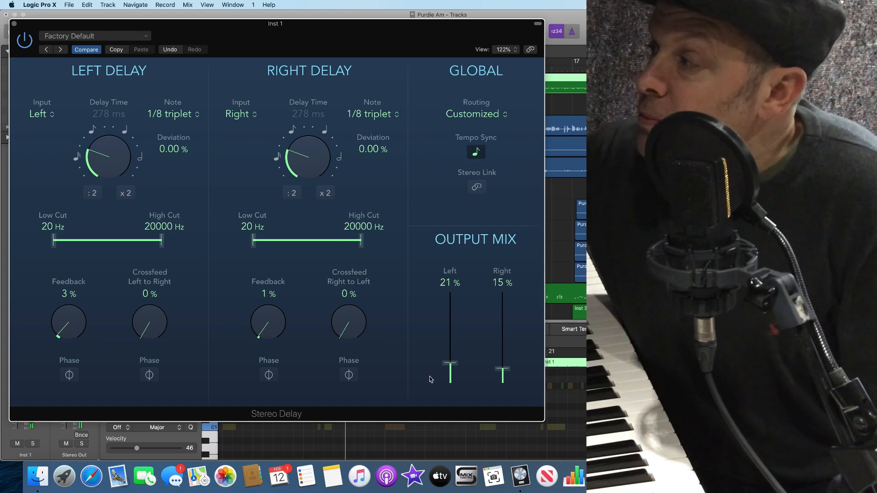
{"action": "left_click", "coordinate": [15, 24]}
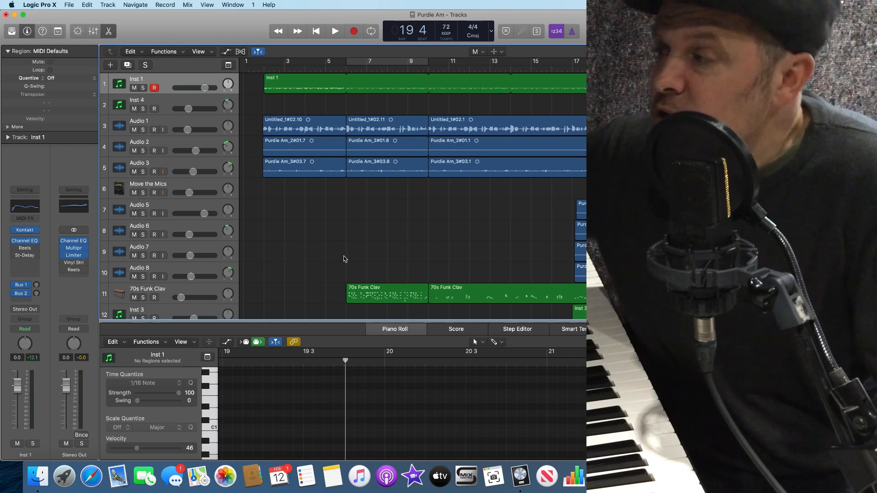
Insert a stereo Stereo Delay in the empty audio effect slot below Channel EQ on the Audio 5 track.
{"action": "left_click", "coordinate": [190, 208]}
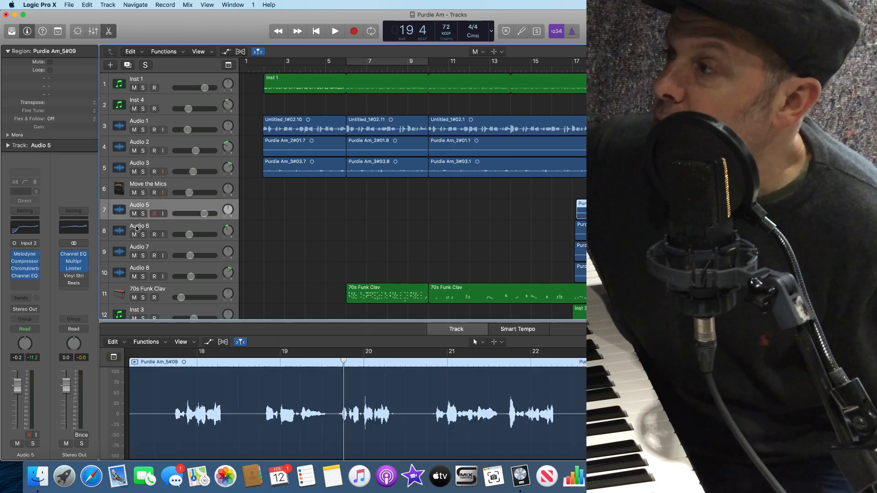
{"action": "left_click", "coordinate": [26, 277]}
{"action": "mouse_move", "coordinate": [46, 305]}
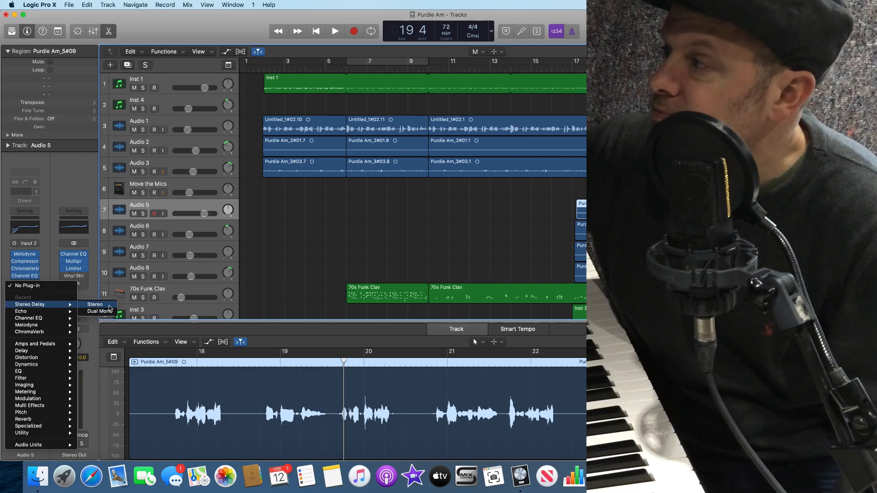
{"action": "left_click", "coordinate": [95, 304]}
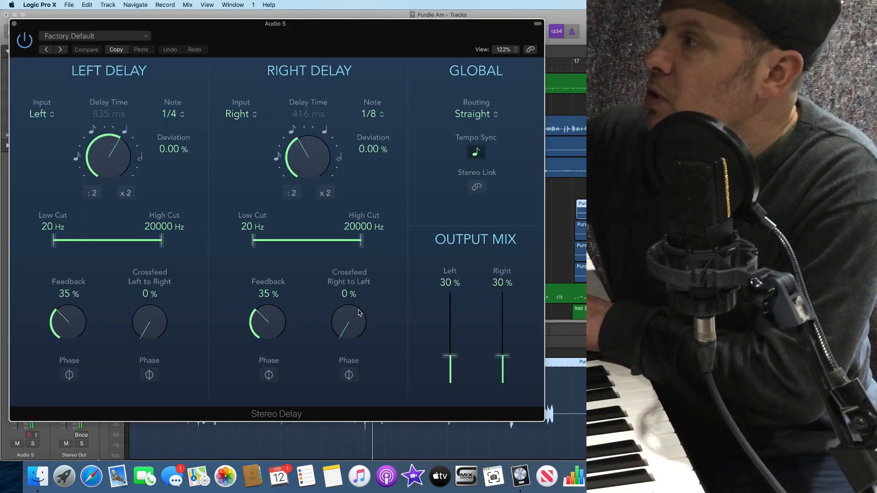
Lower the Audio 5 Stereo Delay's output mix to 14% left and 11% right, and close the plug-in window.
{"action": "left_click_drag", "start_coordinate": [452, 357], "coordinate": [451, 368]}
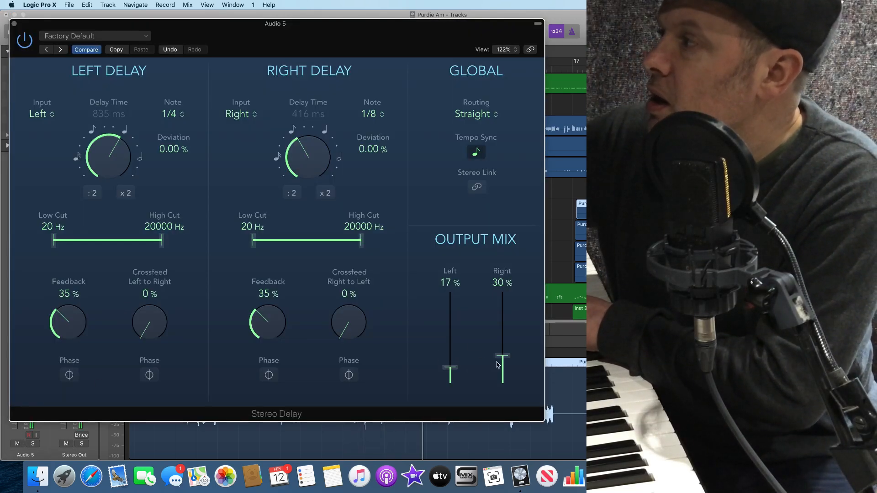
{"action": "left_click_drag", "start_coordinate": [502, 356], "coordinate": [503, 373]}
{"action": "left_click_drag", "start_coordinate": [451, 368], "coordinate": [450, 371]}
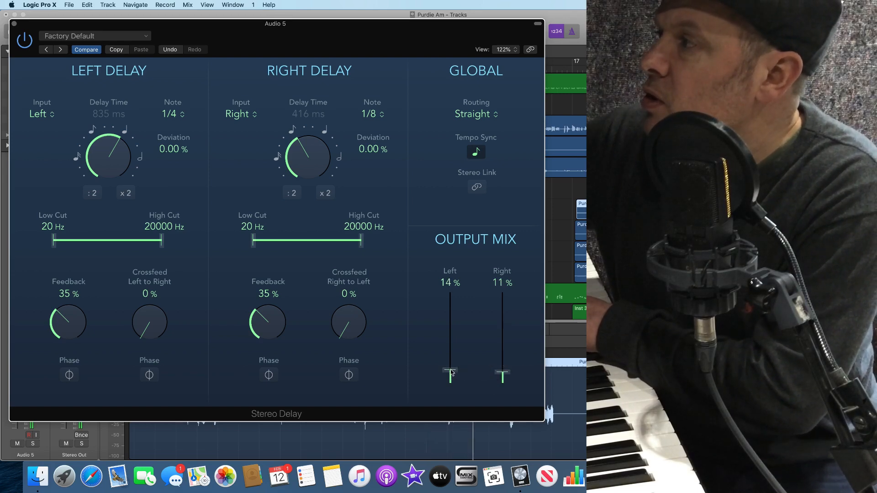
{"action": "left_click", "coordinate": [14, 24]}
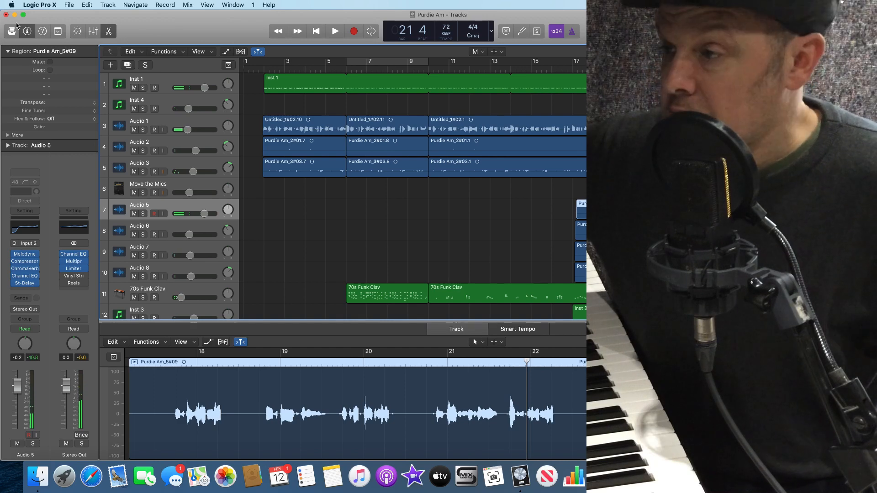